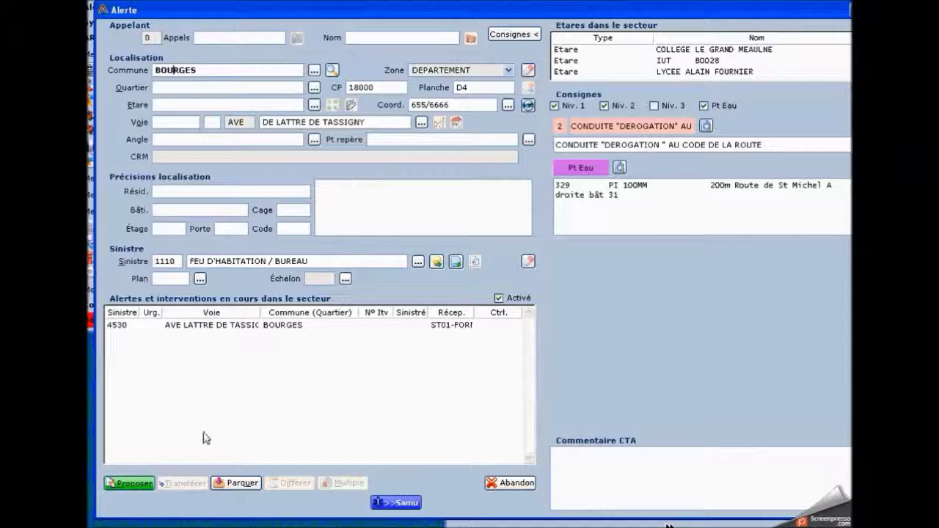
# - Propose the engines for the BOURGES AVENUE DE LATTRE DE TASSIGNY fire alert and check the crew assigned to DANJ's VLCG 01
pyautogui.click(134, 485)
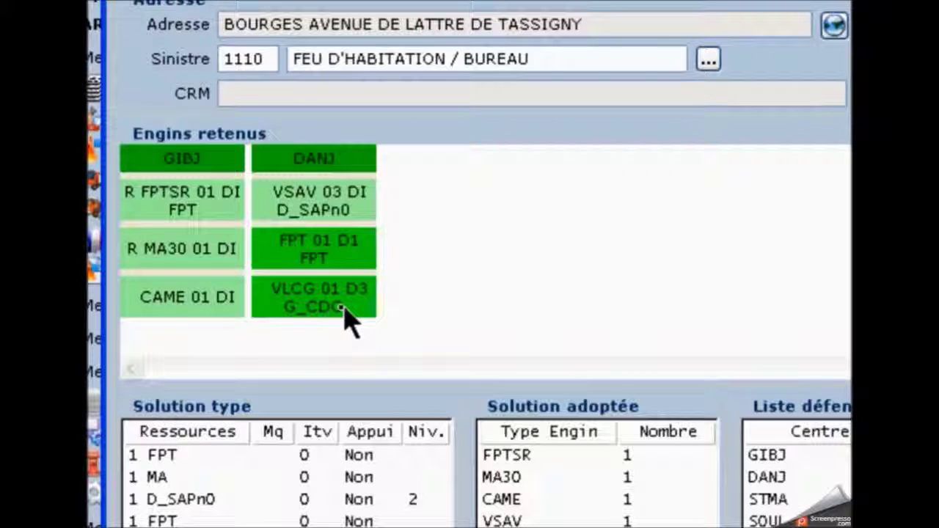
pyautogui.rightClick(310, 314)
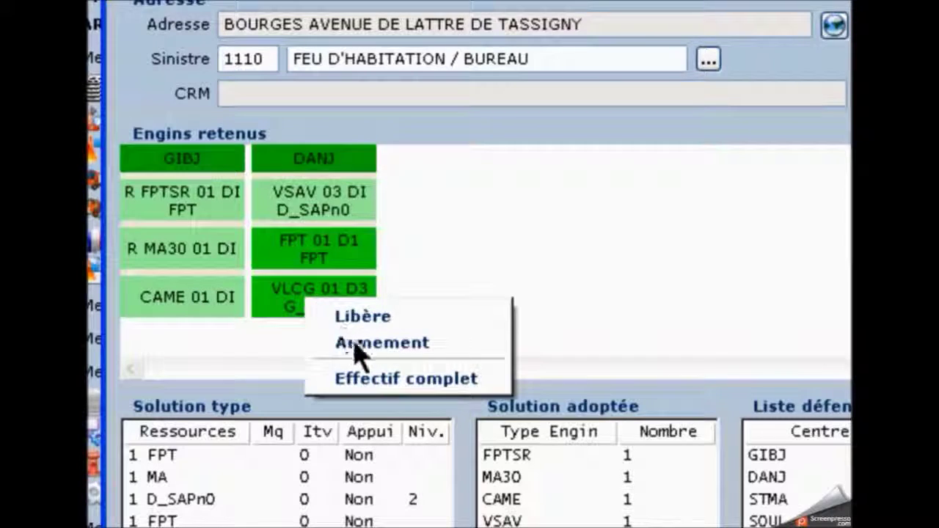
pyautogui.click(356, 350)
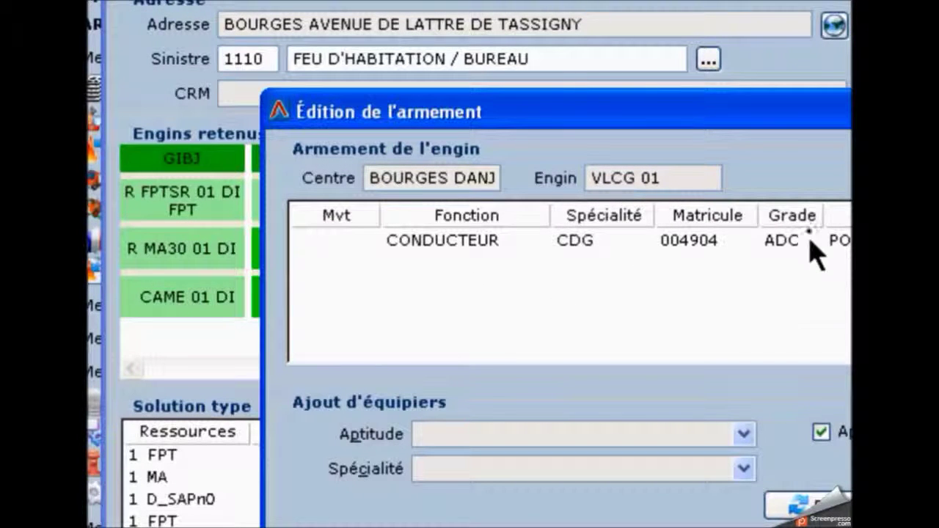
pyautogui.press('Escape')
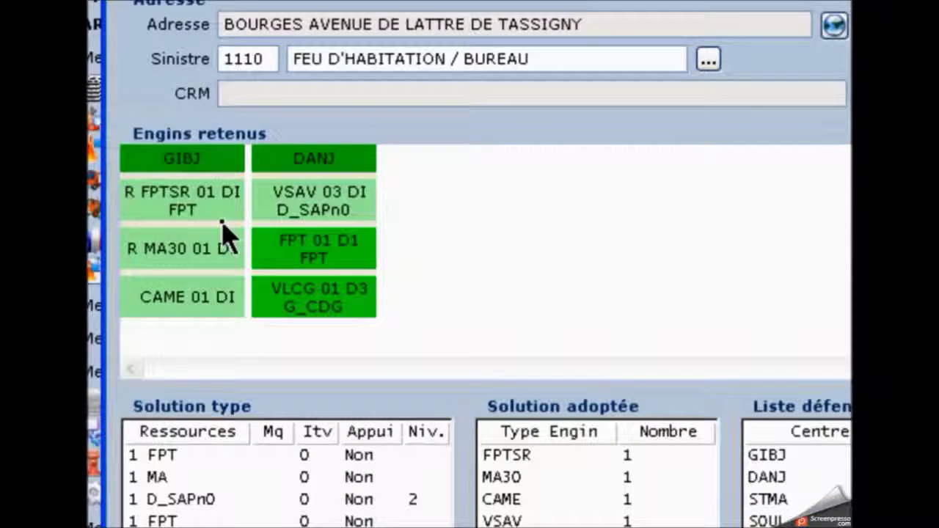
# - Check the crew assigned to the FPT 01 engine of centre DANJ and close its crew editor
pyautogui.rightClick(335, 254)
pyautogui.click(392, 288)
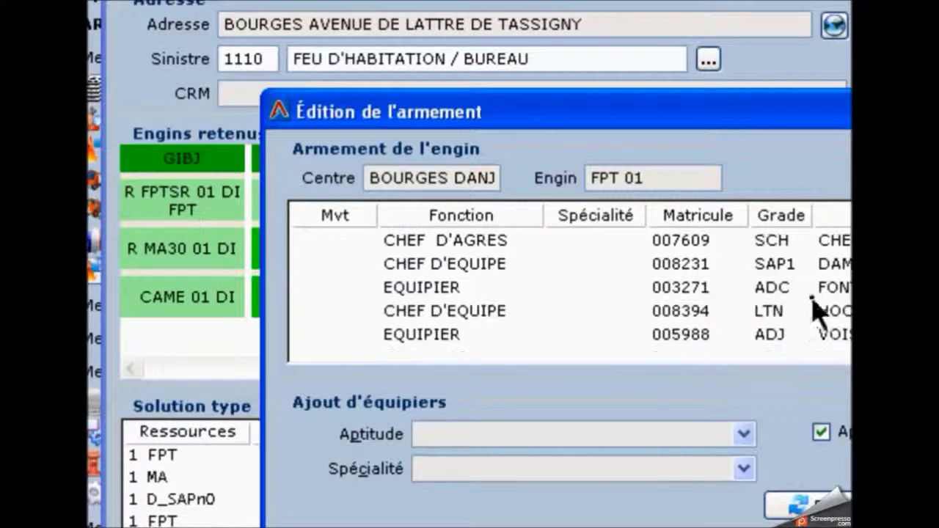
pyautogui.press('Escape')
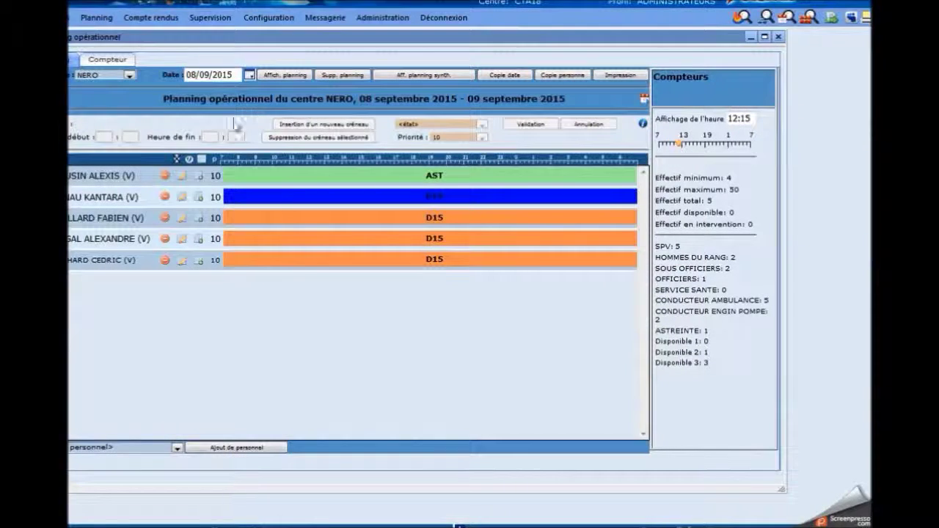
# - Display the operational planning of centre GUER for 08/09/2015
pyautogui.moveTo(270, 37); pyautogui.dragTo(313, 44)
pyautogui.click(179, 83)
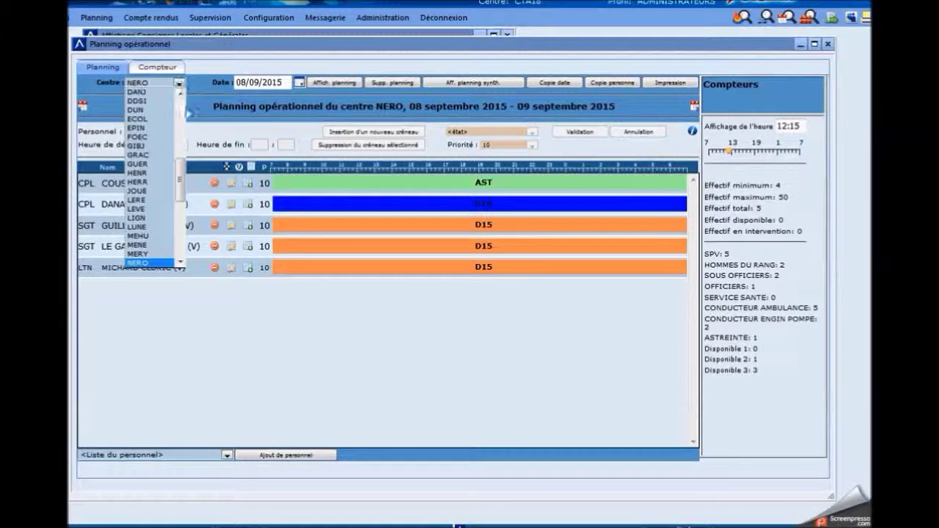
pyautogui.click(138, 164)
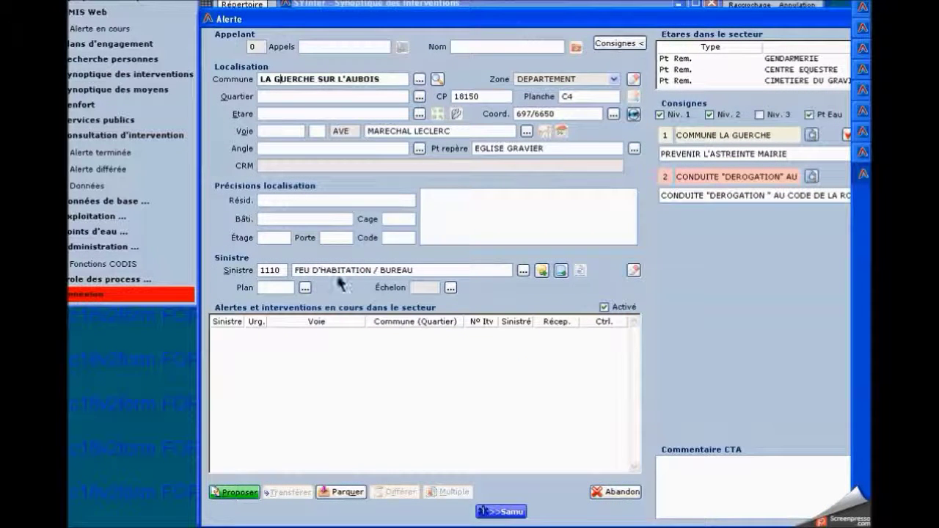
# - Propose the engines for the LA GUERCHE SUR L'AUBOIS fire alert and add one extra FPT resource to the selection
pyautogui.click(237, 491)
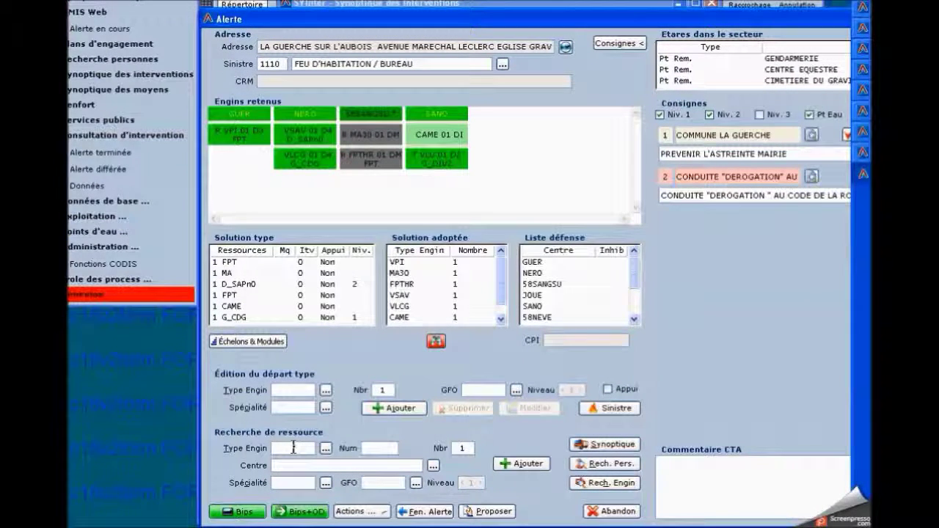
pyautogui.write('PT')
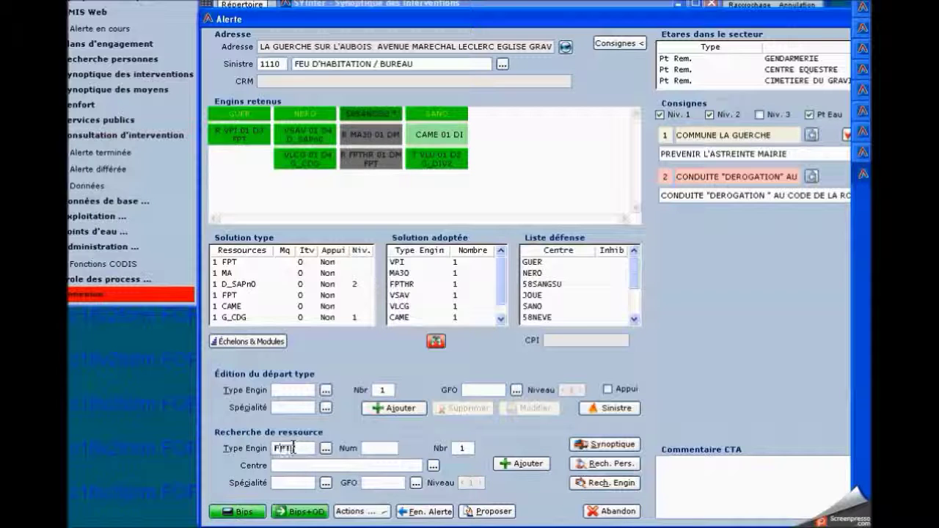
pyautogui.click(325, 447)
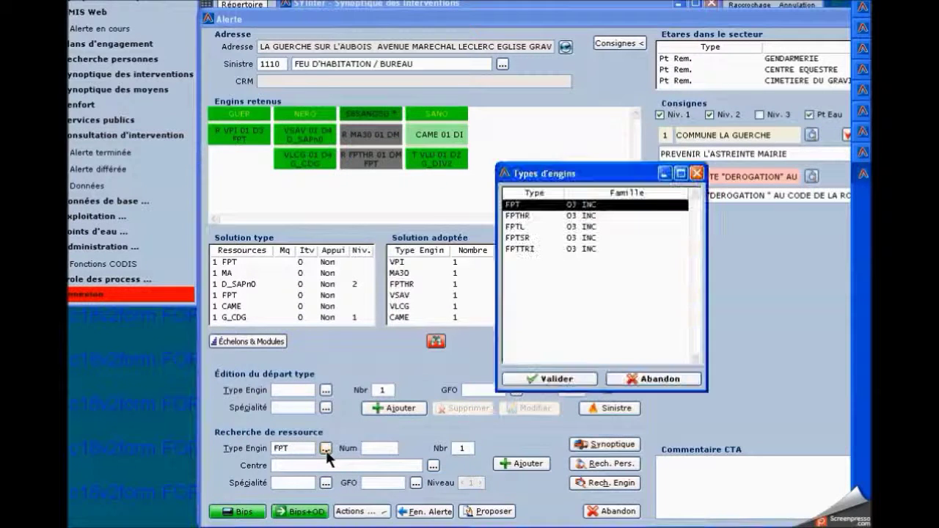
pyautogui.click(547, 379)
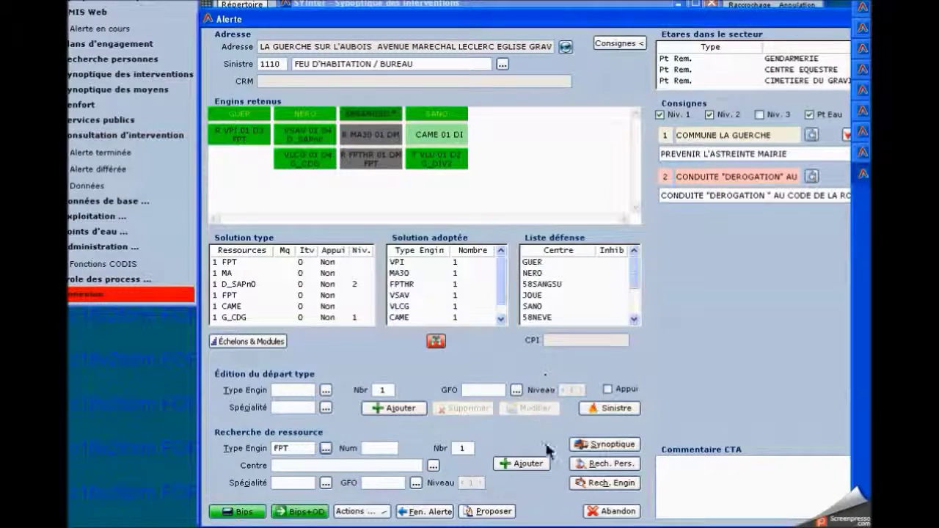
pyautogui.click(533, 464)
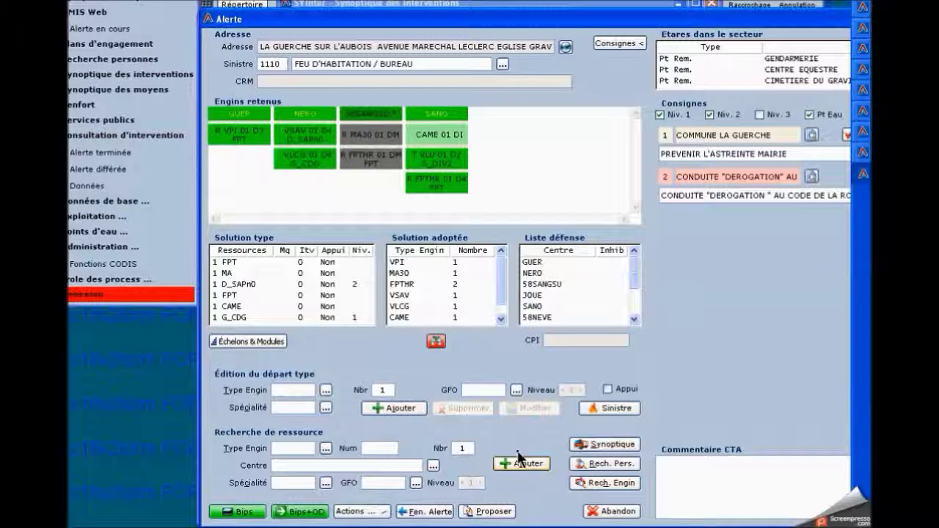
# - Apply the Tracte CAME 1 option to the VLU 01 of centre SANO and open the options of its FPTHR 01
pyautogui.rightClick(442, 160)
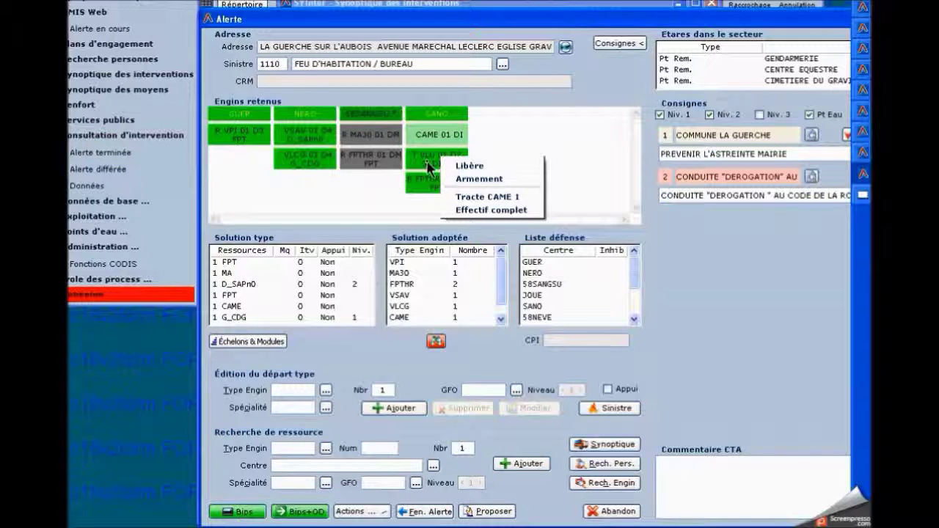
pyautogui.click(486, 200)
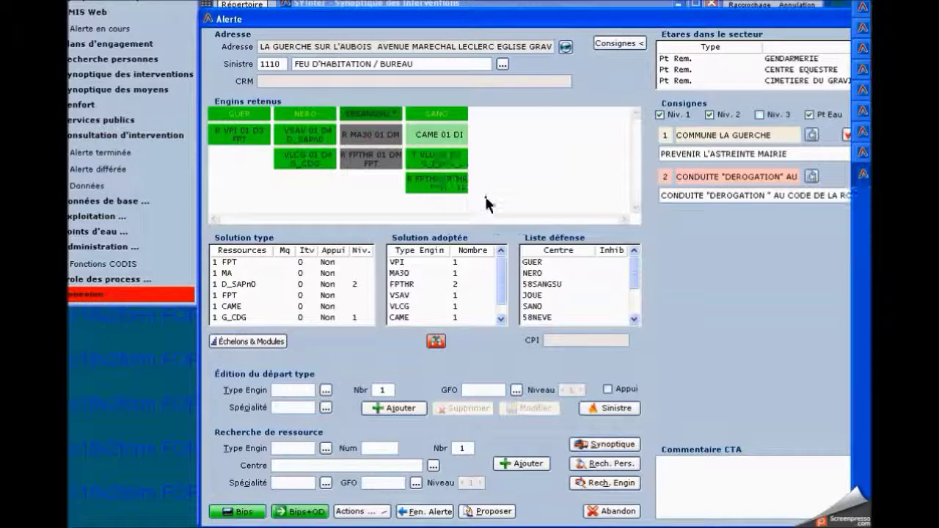
pyautogui.rightClick(456, 162)
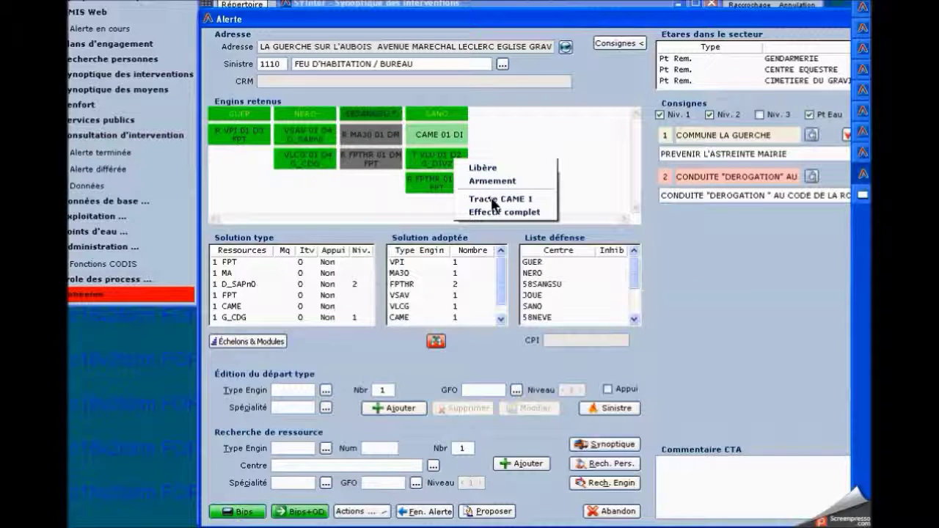
pyautogui.click(500, 201)
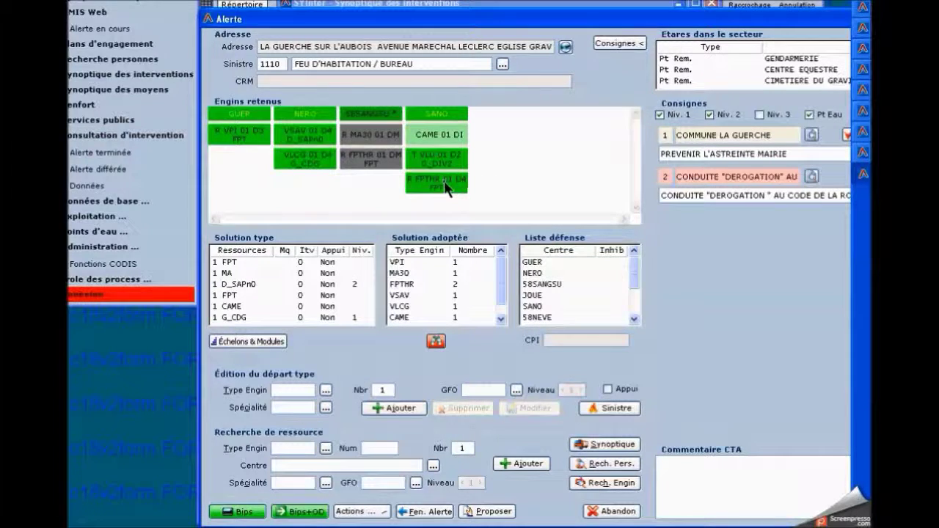
pyautogui.rightClick(446, 189)
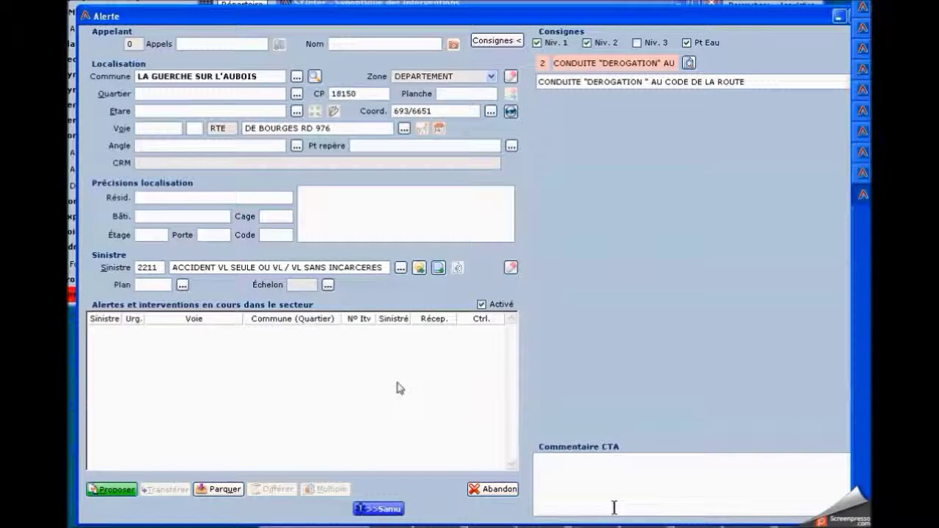
# - Switch to the operational planning and display the staff of centre GUER for 08/09/2015
pyautogui.hotkey('alt', 'Tab')
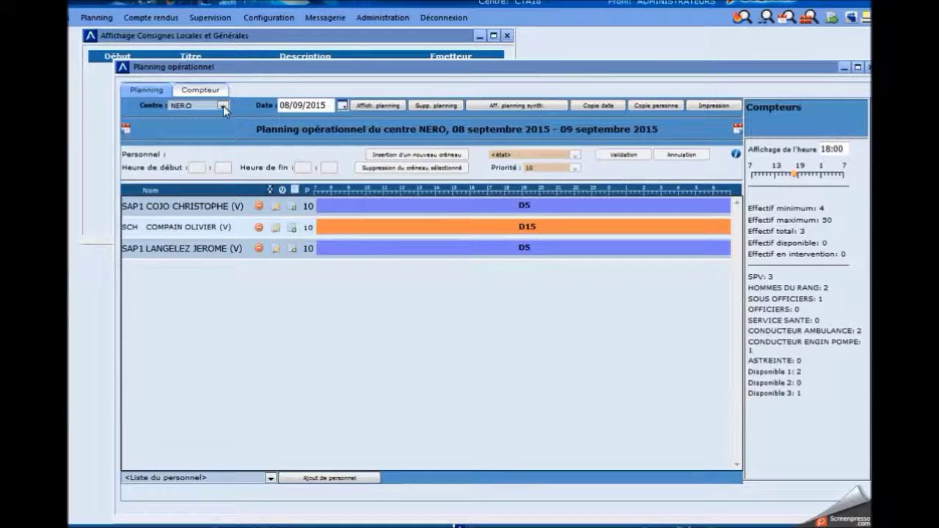
pyautogui.click(223, 105)
pyautogui.click(195, 185)
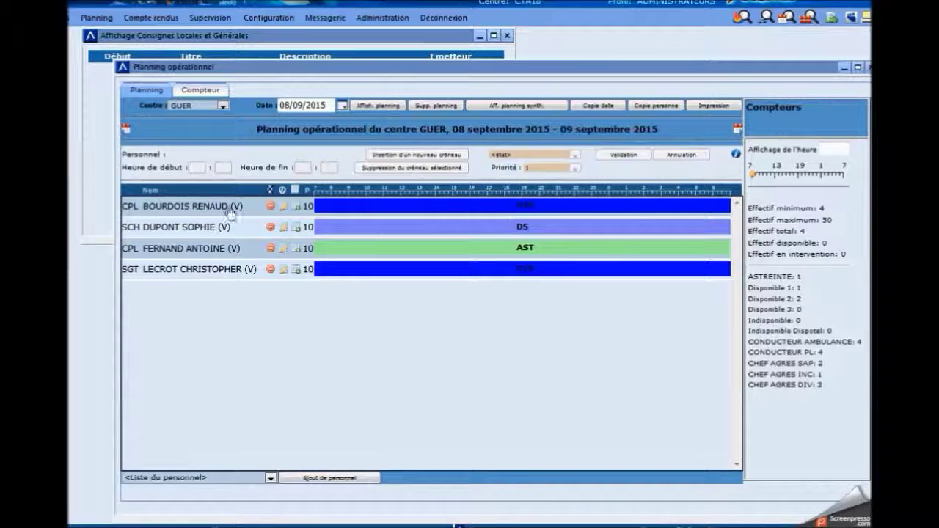
# - Change the displayed operational planning to centre NERO
pyautogui.click(223, 106)
pyautogui.scroll(-3, 224, 202)
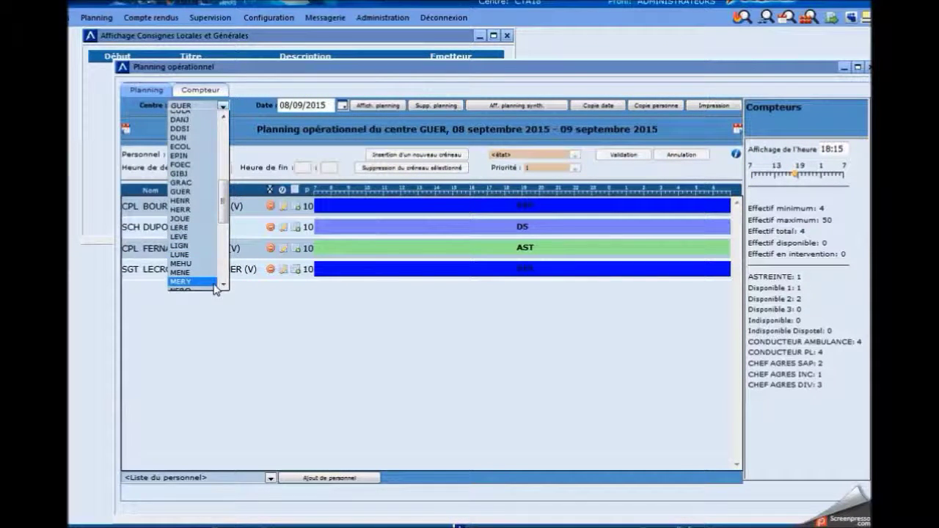
pyautogui.scroll(-2, 220, 288)
pyautogui.click(192, 271)
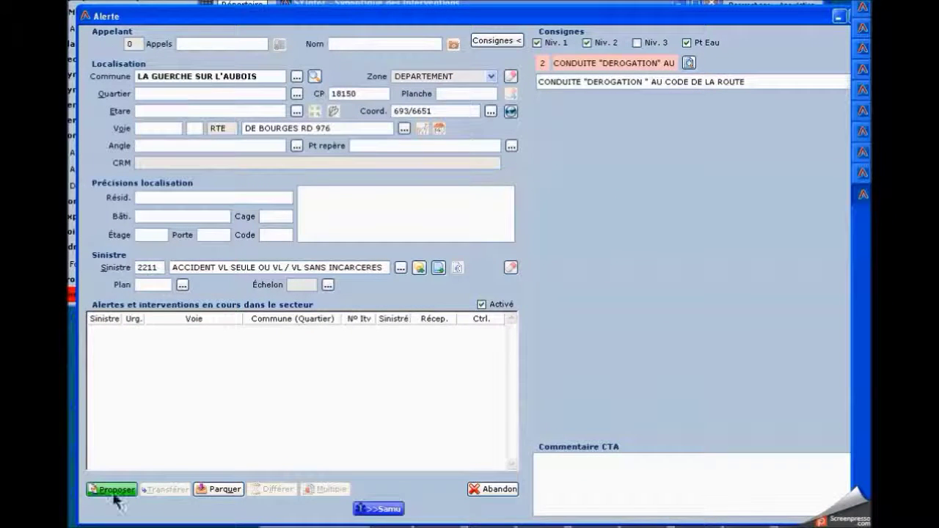
# - Propose the engines for the ROUTE DE BOURGES RD 976 accident alert and check the crew of NERO's VTUB 01
pyautogui.click(105, 490)
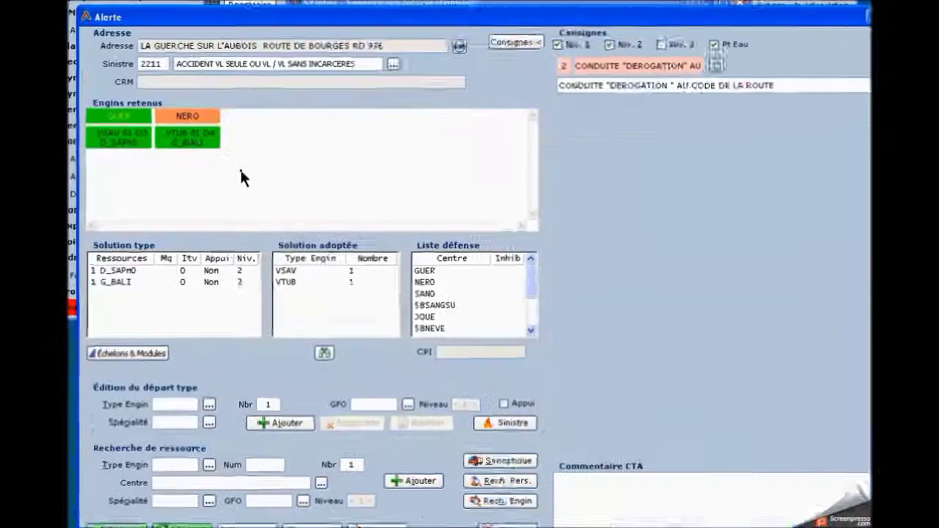
pyautogui.rightClick(213, 145)
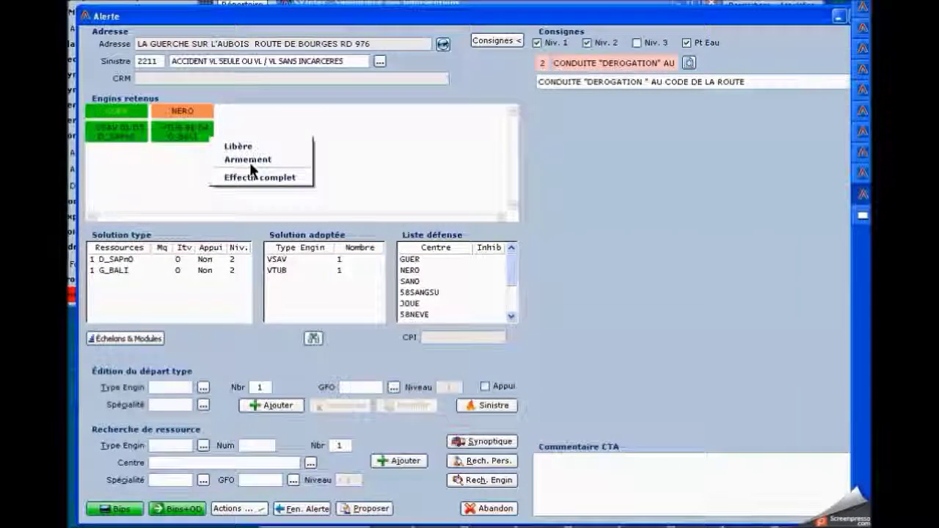
pyautogui.click(252, 160)
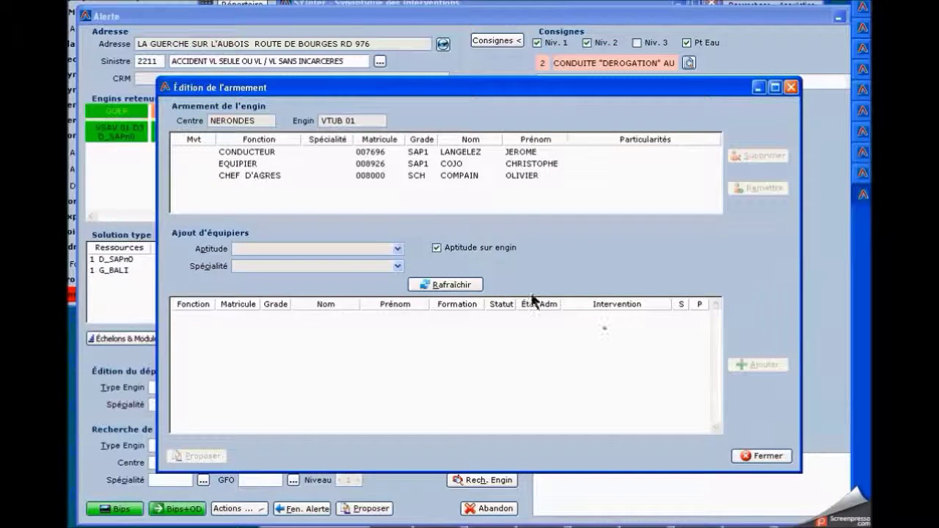
pyautogui.click(761, 455)
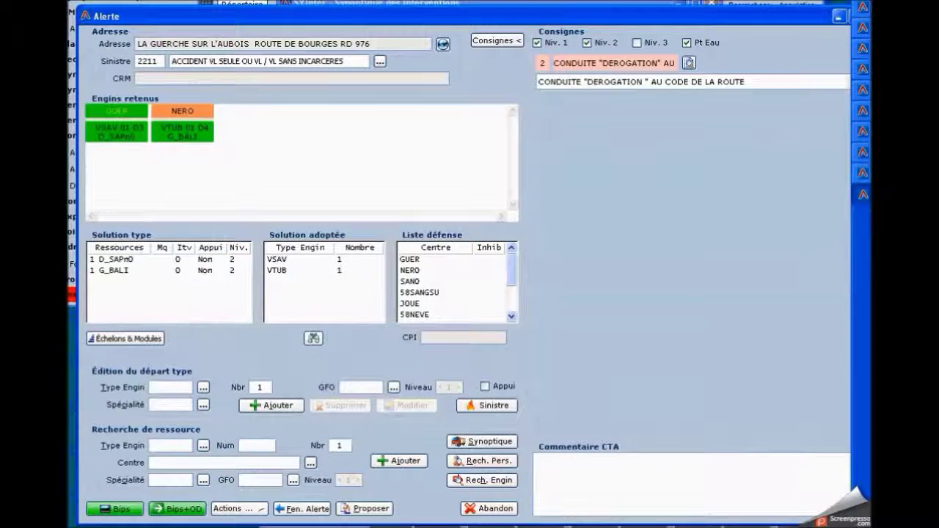
# - Switch to the NERO operational planning and remove the SCH-grade member with the D15 slot, confirming the removal
pyautogui.click(470, 512)
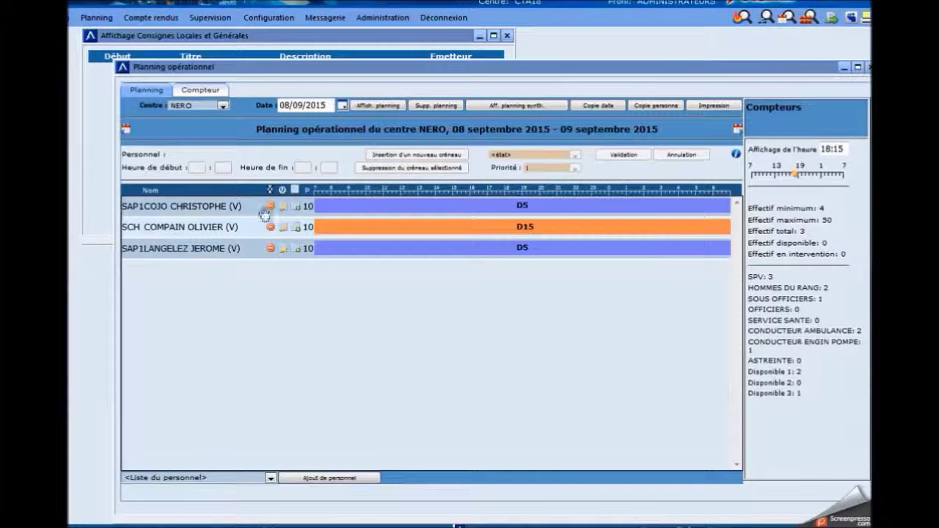
pyautogui.click(270, 228)
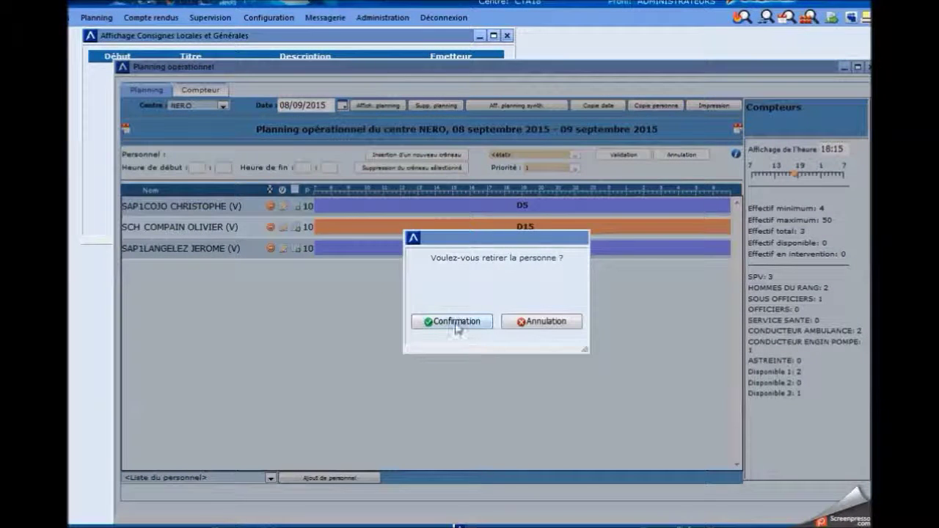
pyautogui.click(452, 325)
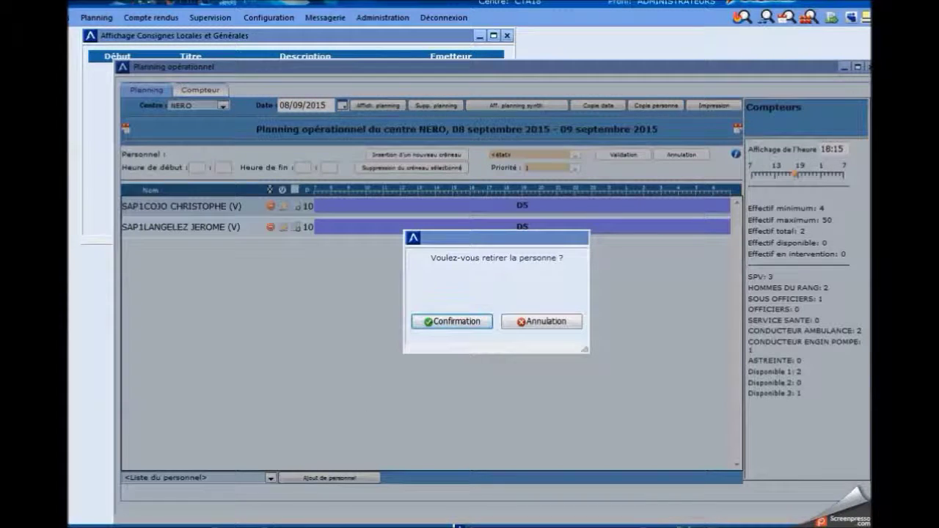
pyautogui.click(452, 322)
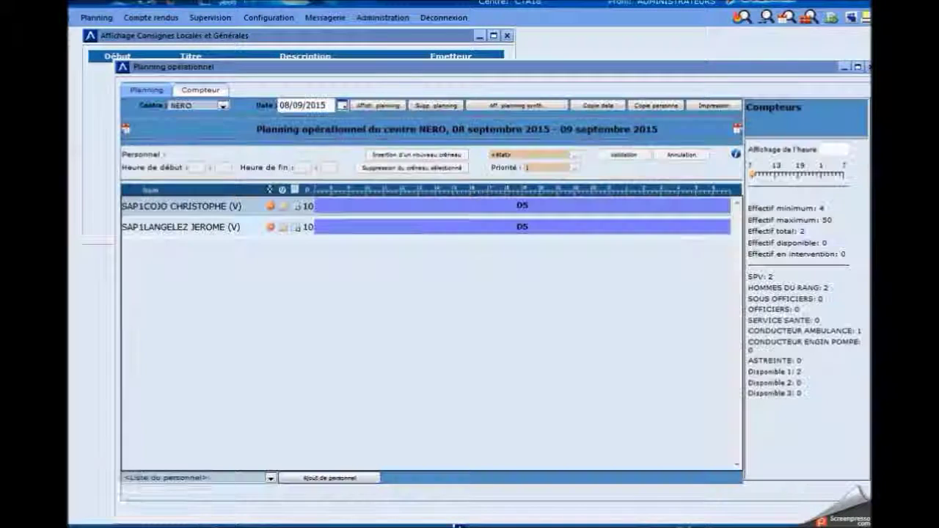
# - Return to the LA GUERCHE SUR L'AUBOIS accident alert and propose its engines again
pyautogui.moveTo(136, 525)
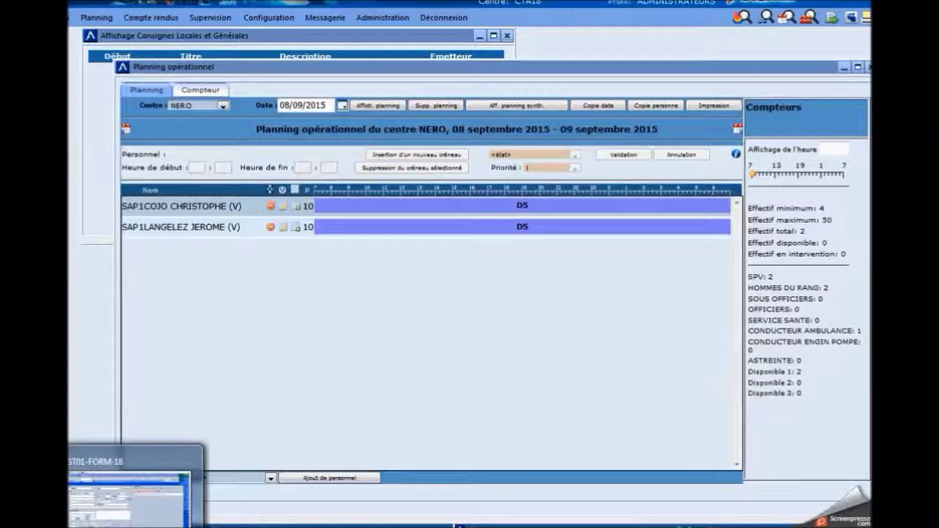
pyautogui.click(129, 499)
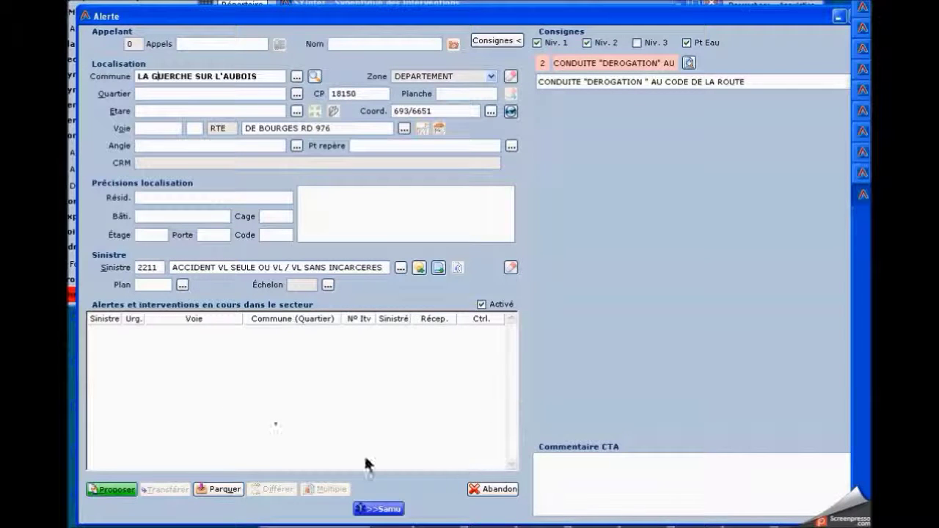
pyautogui.click(119, 490)
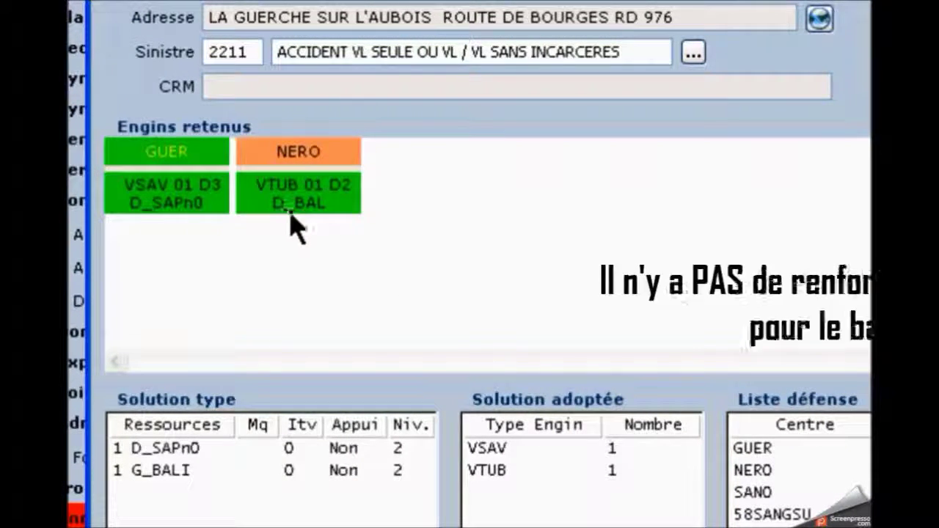
# - Check the crew now assigned to NERO's VTUB 01 and close the crew editor
pyautogui.rightClick(331, 204)
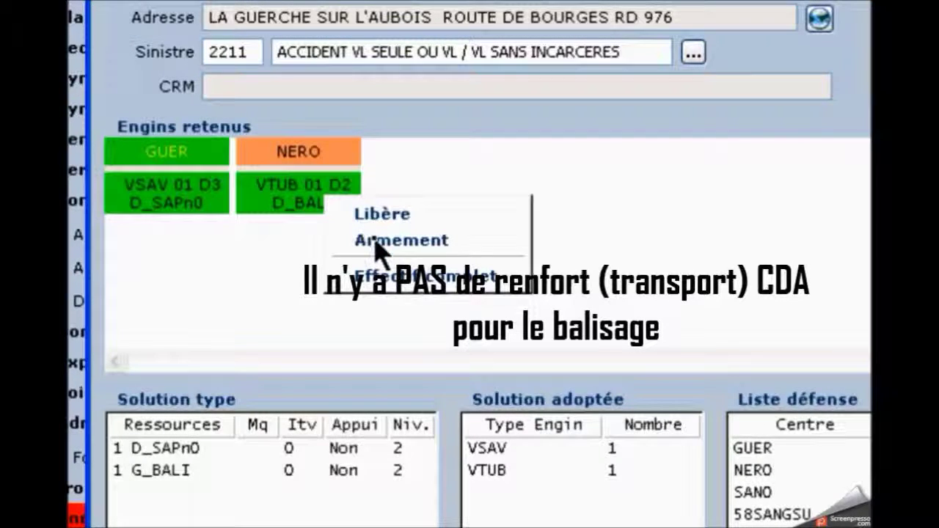
pyautogui.click(378, 239)
pyautogui.moveTo(822, 105); pyautogui.dragTo(660, 106)
pyautogui.press('Escape')
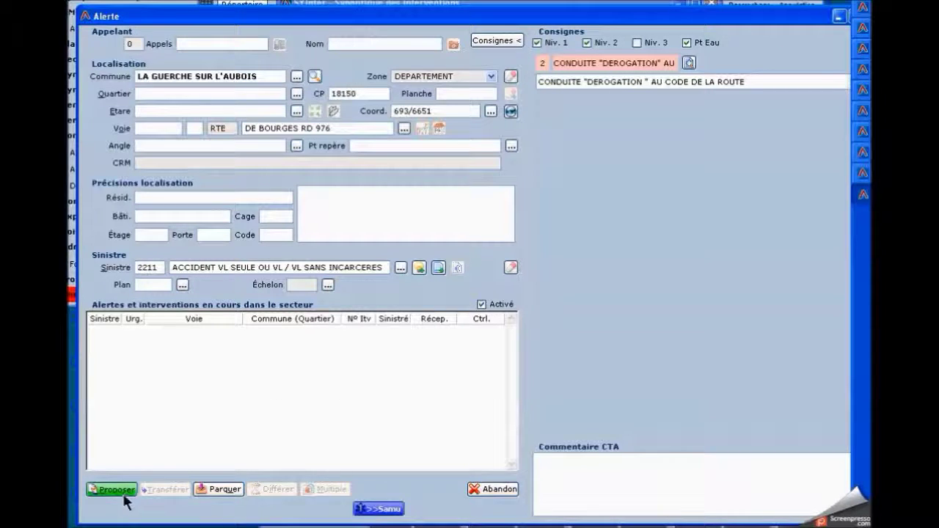
# - Propose the engines for the LA GUERCHE SUR L'AUBOIS accident alert and check the crew of GUER's VSAV 01
pyautogui.click(117, 489)
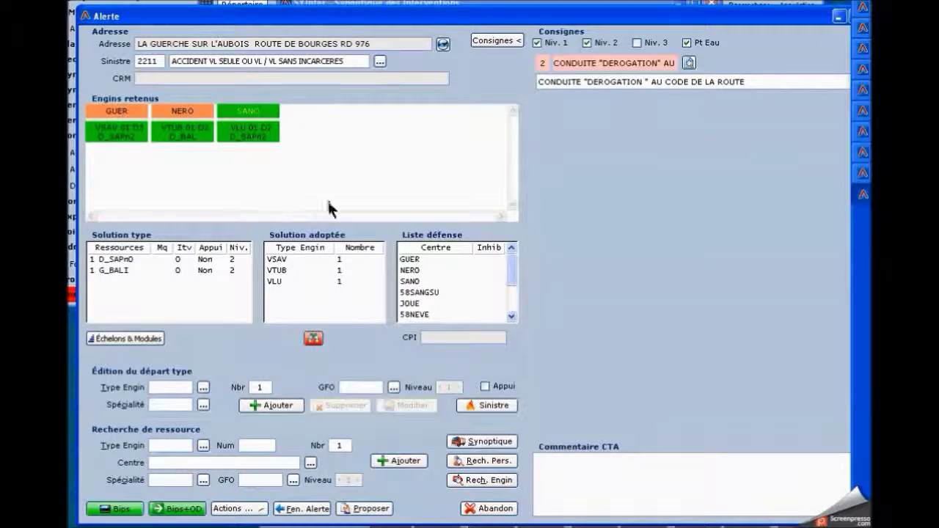
pyautogui.click(252, 165)
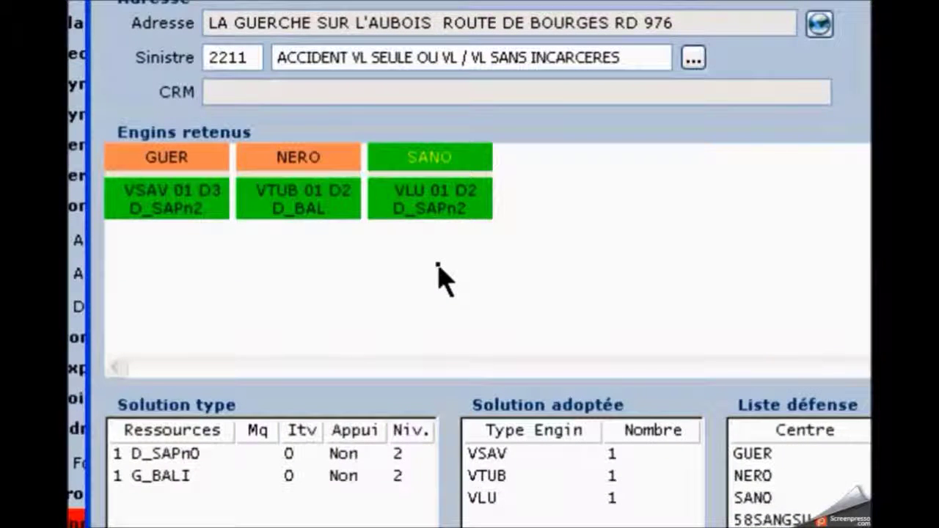
pyautogui.rightClick(179, 212)
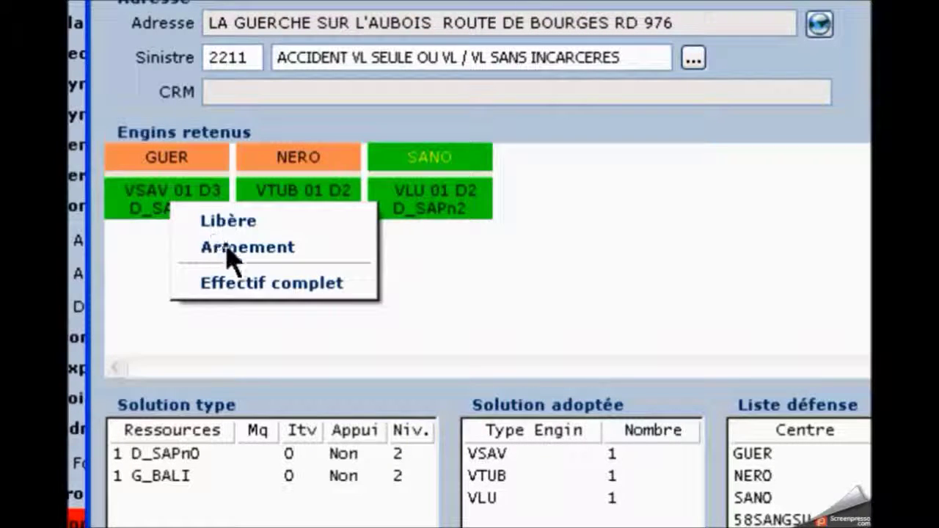
pyautogui.click(235, 249)
pyautogui.moveTo(520, 117); pyautogui.dragTo(321, 94)
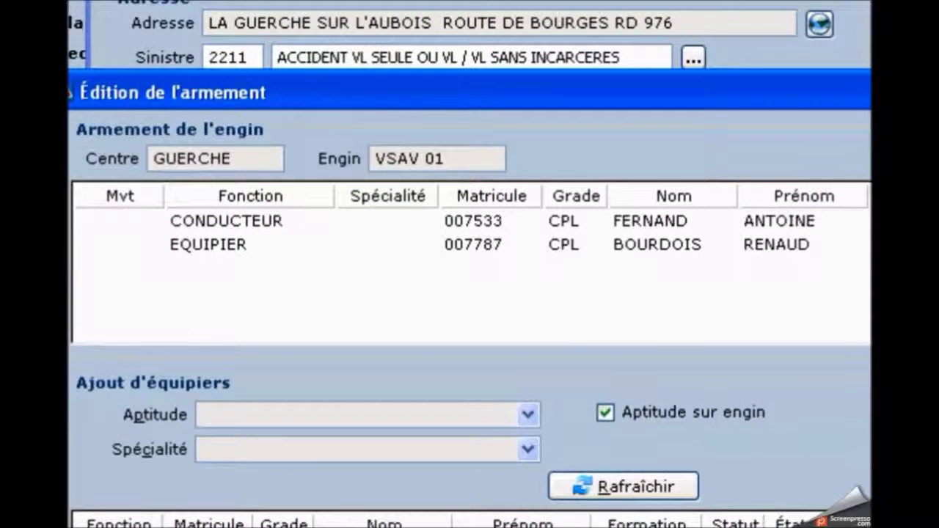
pyautogui.press('Escape')
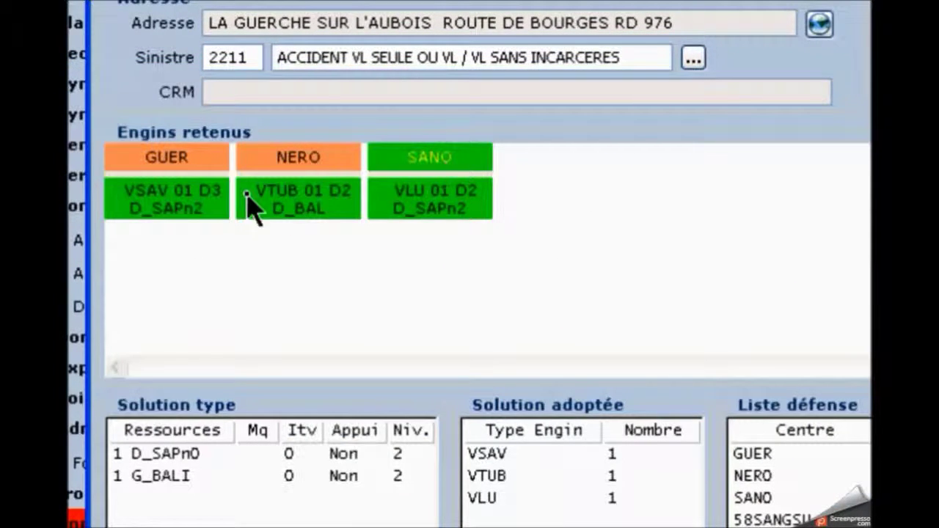
# - Check the crews of SANO's VLU 01 and NERO's VTUB 01
pyautogui.rightClick(458, 209)
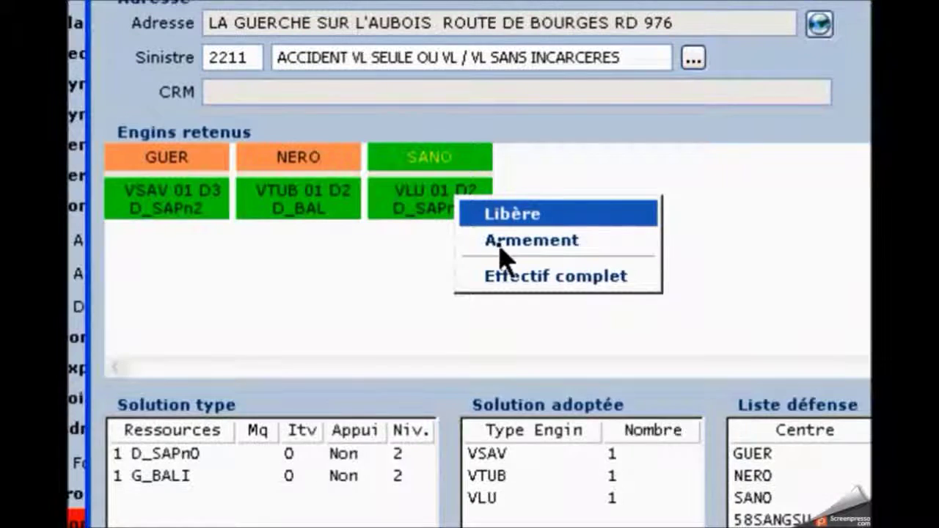
pyautogui.click(497, 242)
pyautogui.moveTo(522, 117); pyautogui.dragTo(370, 124)
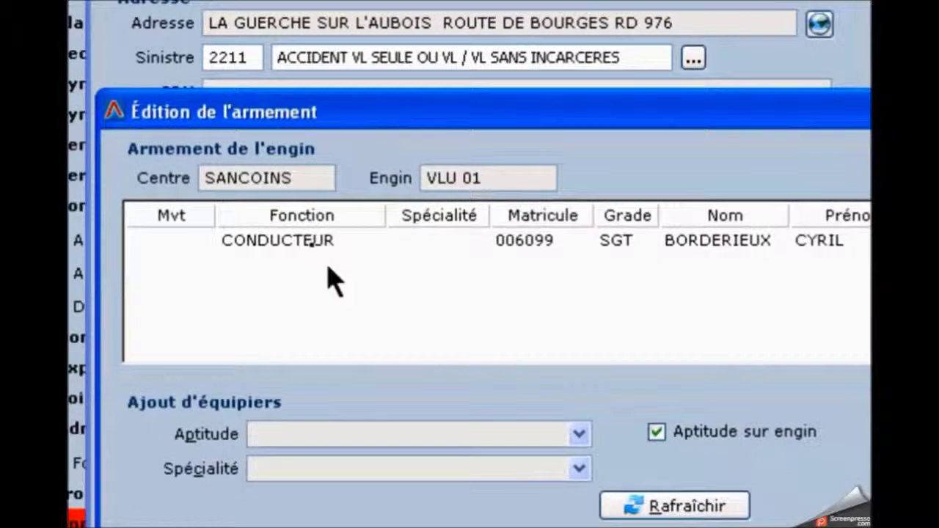
pyautogui.press('Escape')
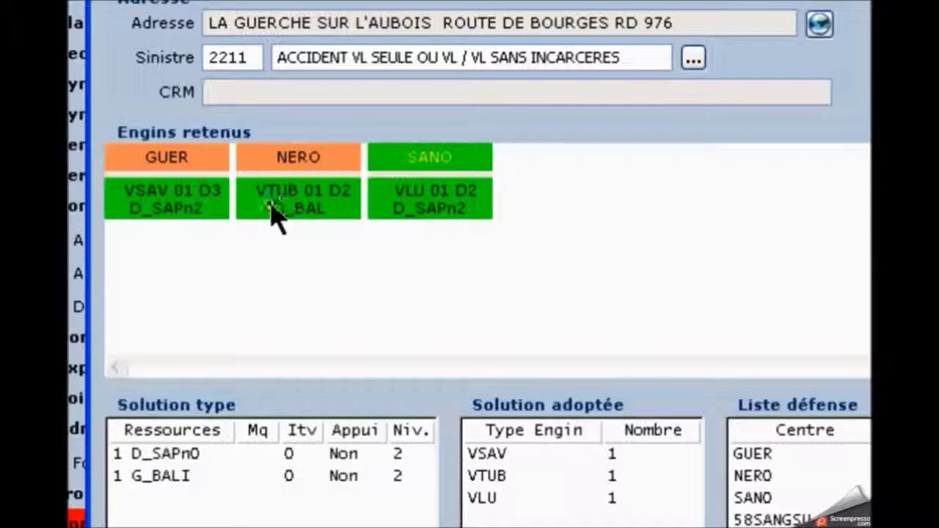
pyautogui.rightClick(321, 190)
pyautogui.click(379, 236)
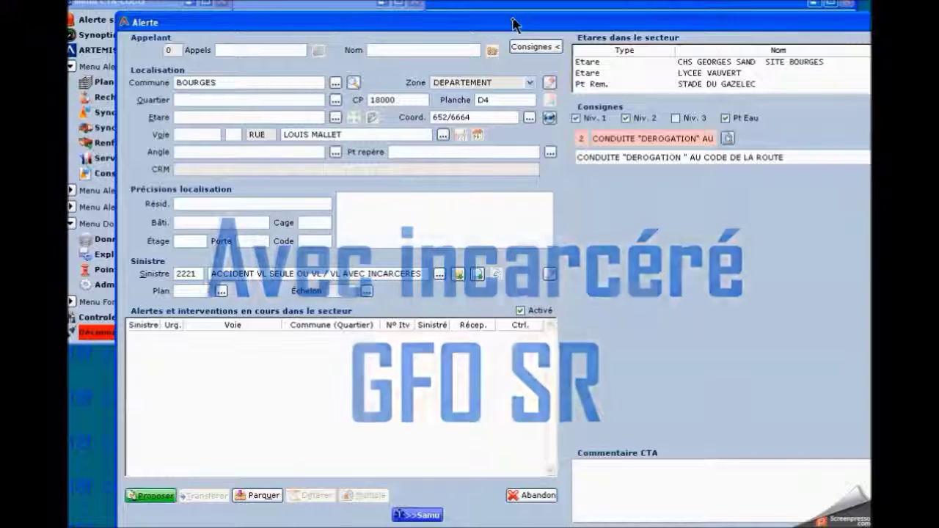
# - Propose the engines for the BOURGES RUE LOUIS MALLET alert with accident type 2221, AVEC INCARCERES
pyautogui.moveTo(512, 26); pyautogui.dragTo(499, 20)
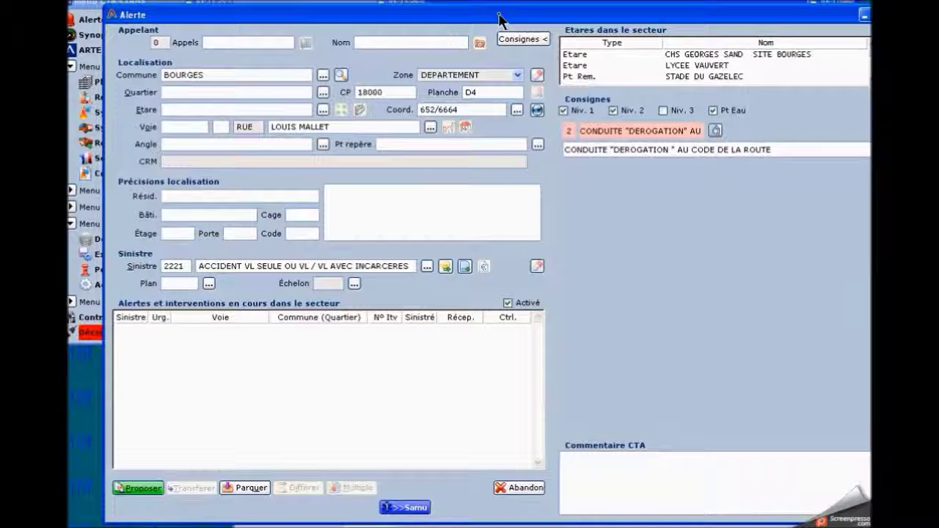
pyautogui.doubleClick(344, 266)
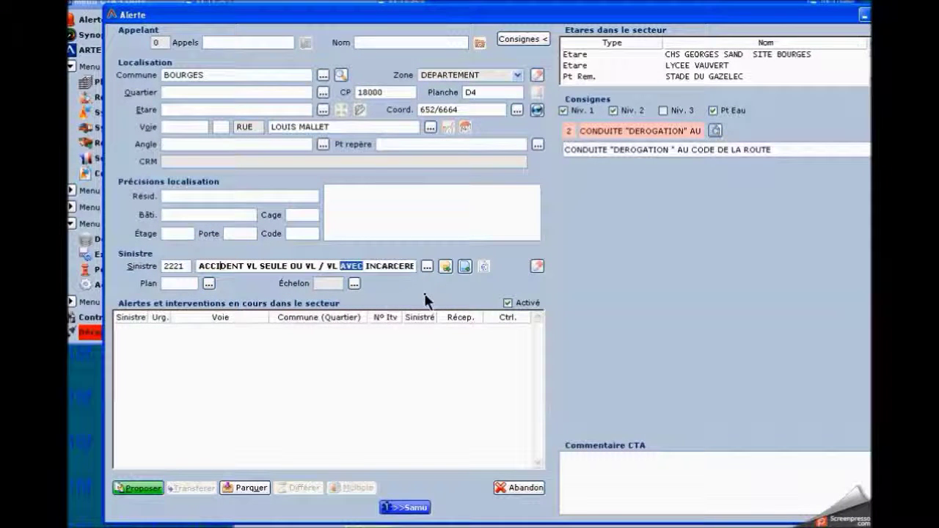
pyautogui.click(153, 485)
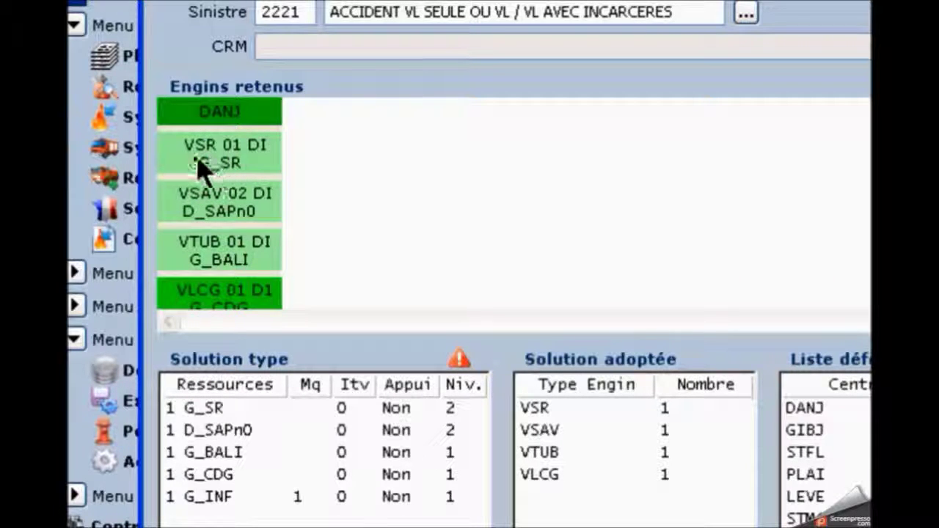
# - Check the crew of DANJ's VSR 01, review the retained engines and abandon the proposal to return to the alert form
pyautogui.rightClick(271, 169)
pyautogui.click(329, 193)
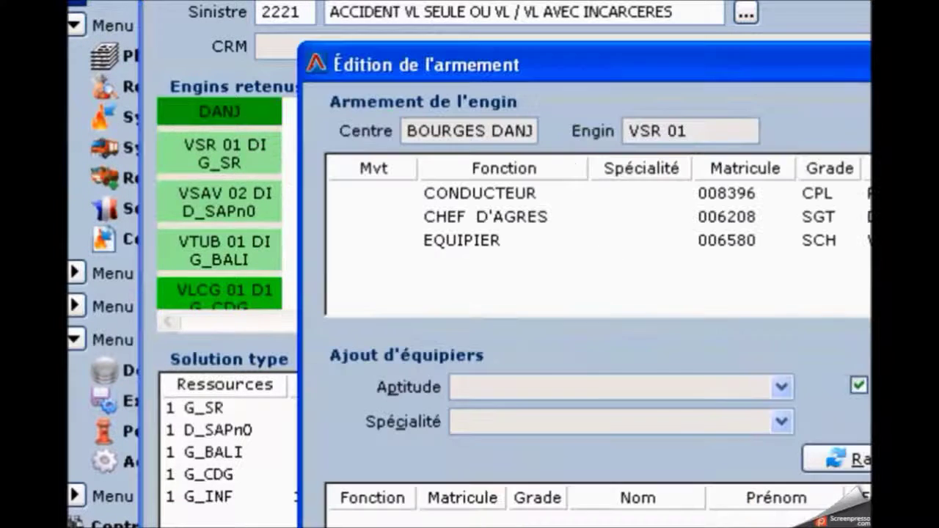
pyautogui.moveTo(862, 64); pyautogui.dragTo(767, 59)
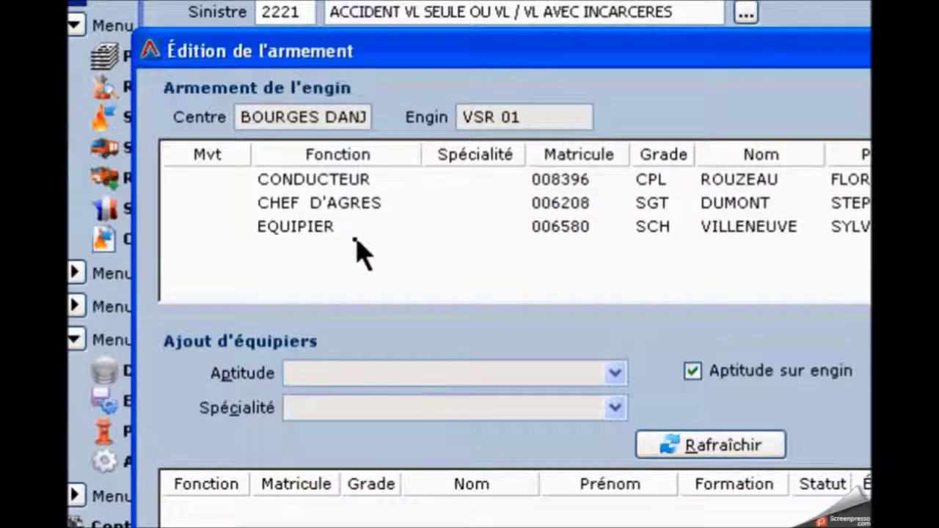
pyautogui.press('Escape')
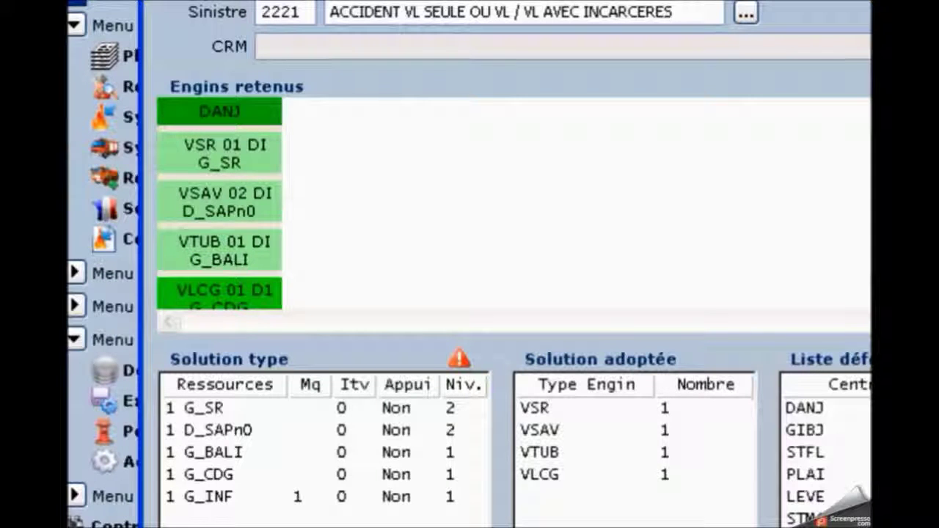
pyautogui.scroll(-1, 325, 293)
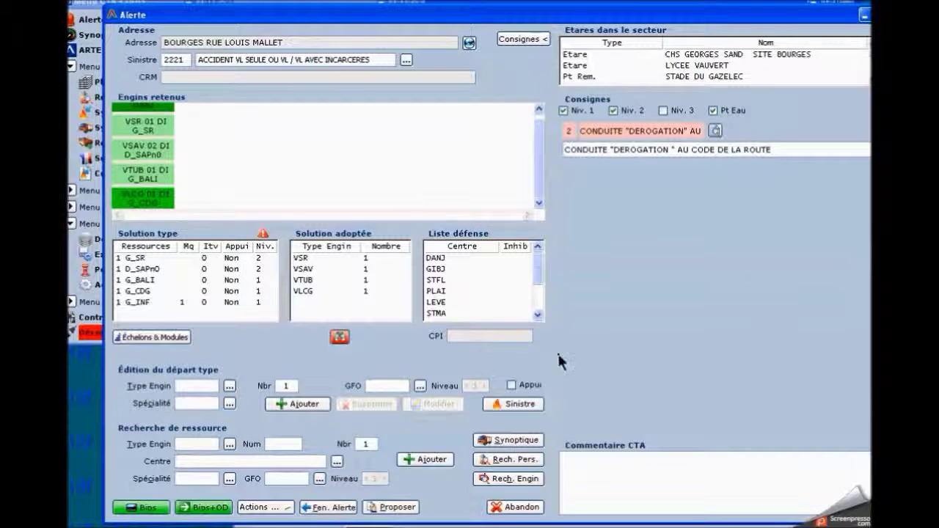
pyautogui.click(520, 508)
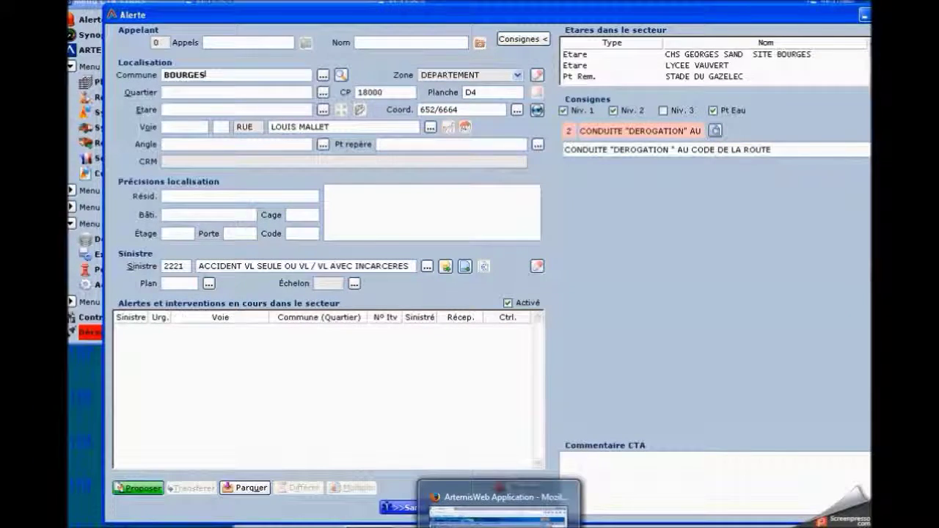
# - Replace the BOURGES alert's street by searching for JUIN and selecting MARECHAL JUIN (AVENUE DU)
pyautogui.click(498, 505)
pyautogui.moveTo(701, 270); pyautogui.dragTo(699, 300)
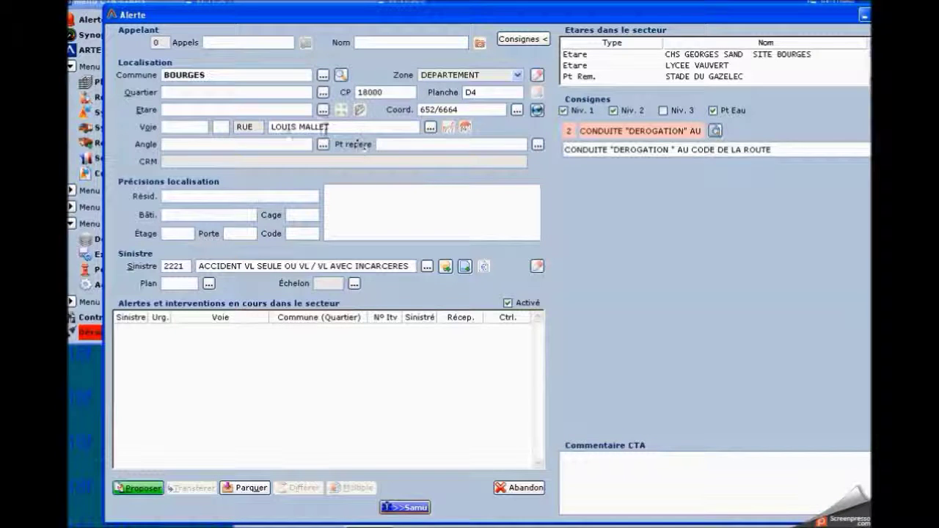
pyautogui.moveTo(345, 128); pyautogui.dragTo(178, 130)
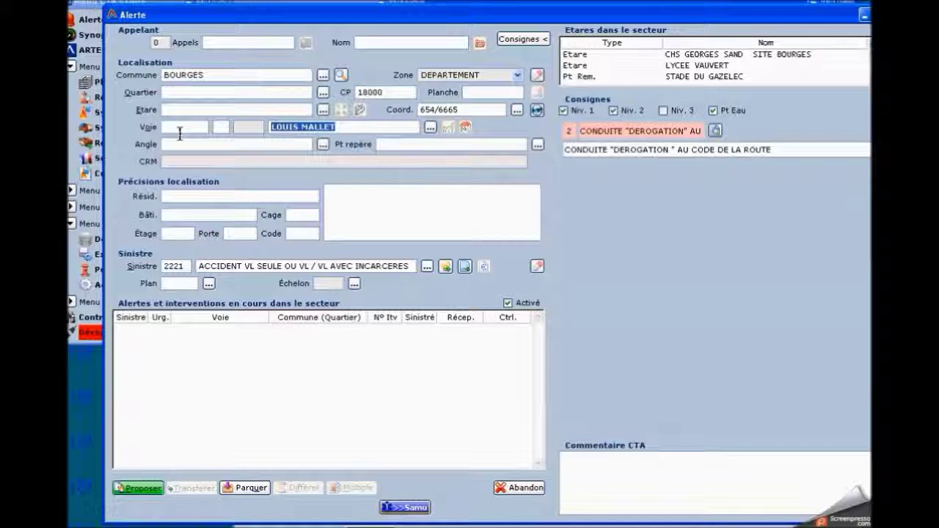
pyautogui.write('JUIN')
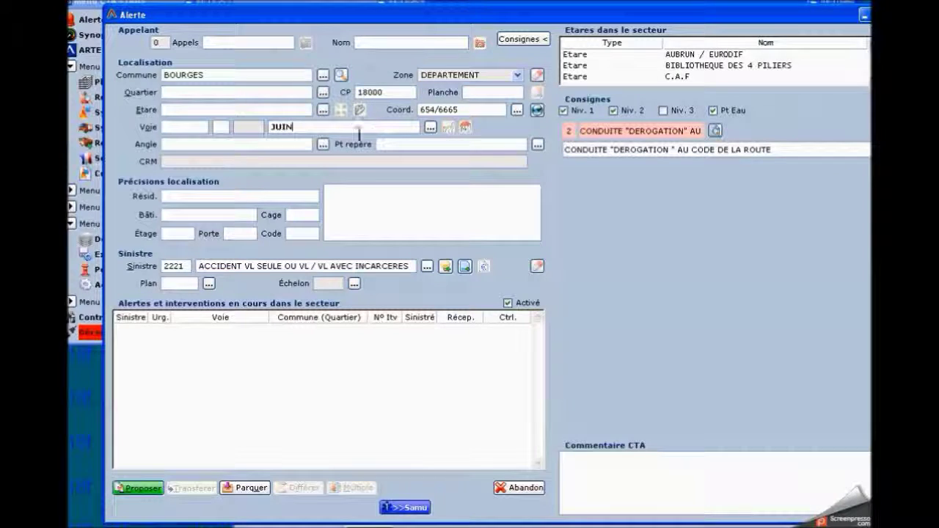
pyautogui.click(431, 129)
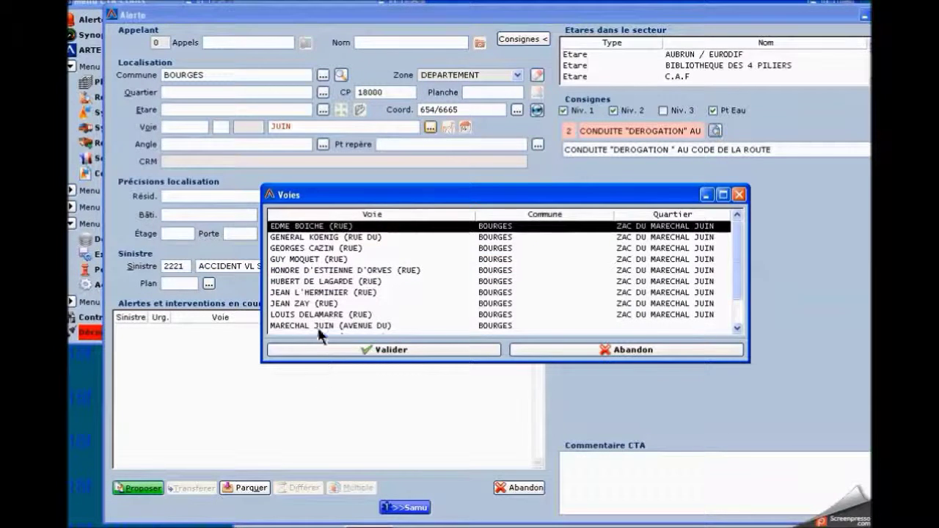
pyautogui.click(319, 325)
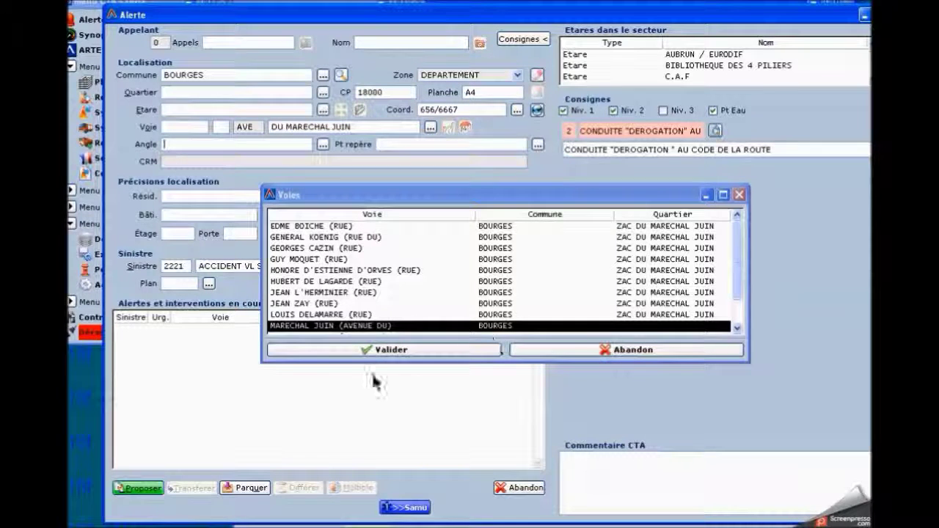
pyautogui.doubleClick(319, 327)
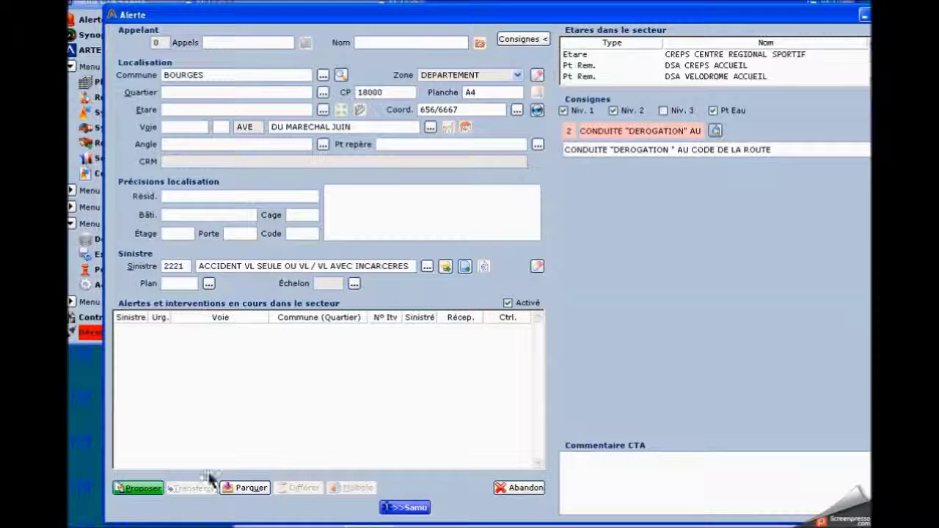
# - Propose the engines for the AVENUE DU MARECHAL JUIN alert and check the crew of GIBJ's FPTSR 01
pyautogui.click(154, 495)
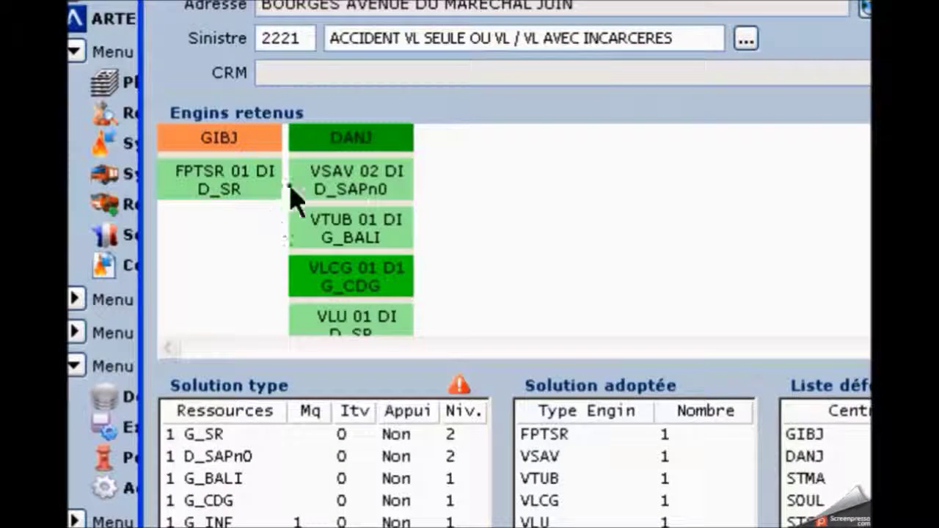
pyautogui.rightClick(253, 194)
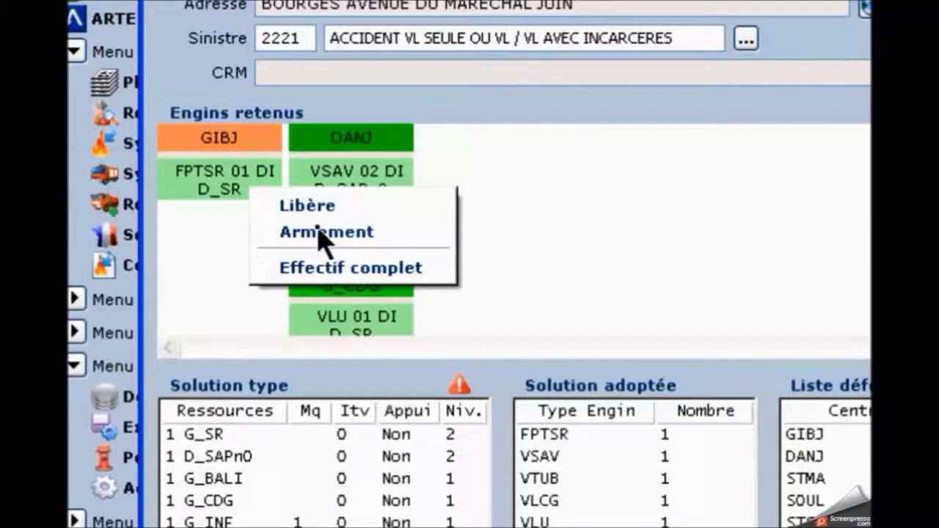
pyautogui.click(321, 234)
pyautogui.moveTo(712, 94); pyautogui.dragTo(517, 44)
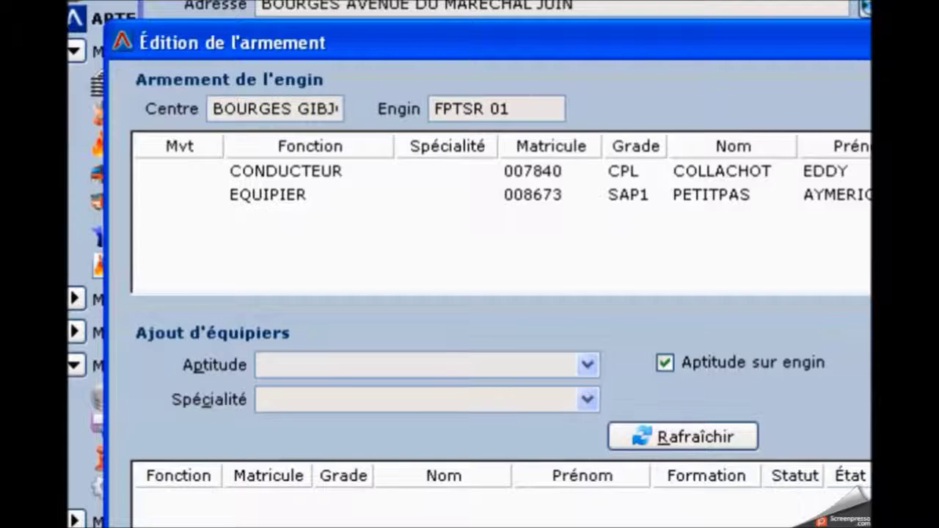
pyautogui.press('Return')
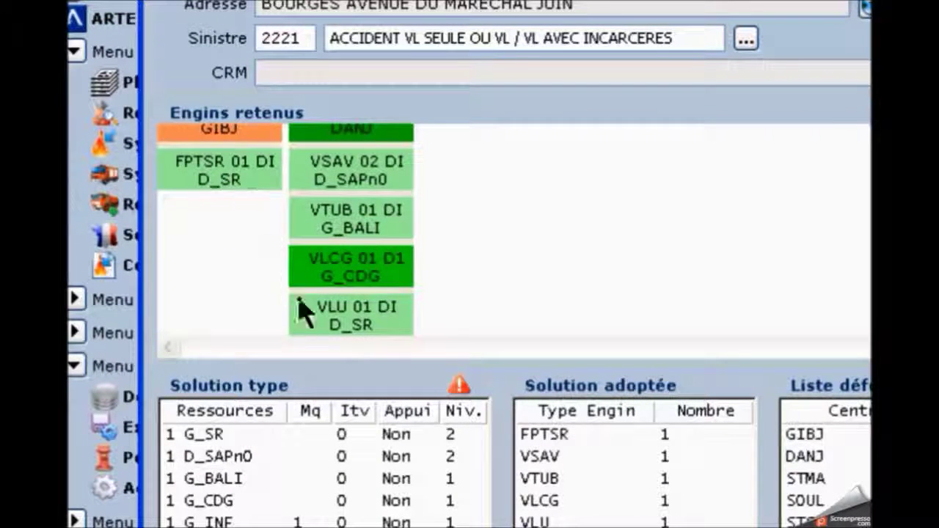
# - Check the crew of DANJ's VLU 01, close the crew editor and review the retained engines
pyautogui.rightClick(370, 319)
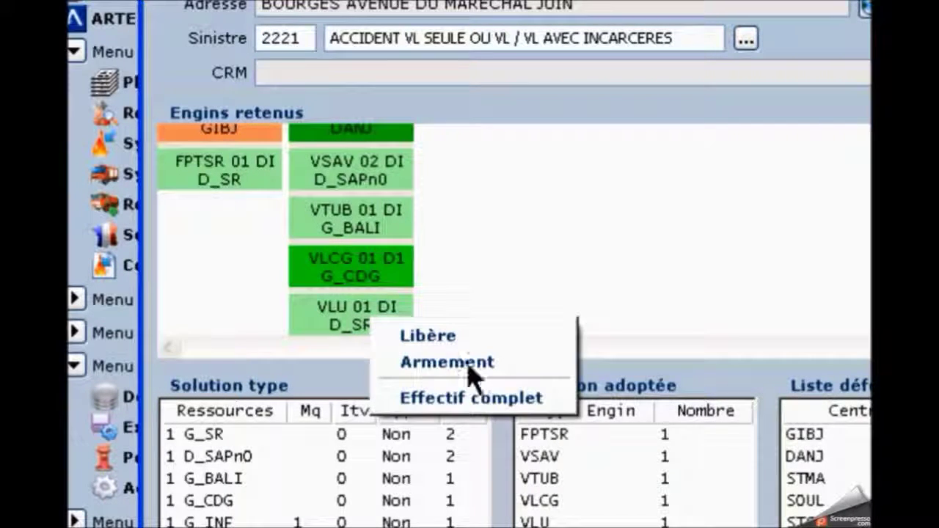
pyautogui.click(455, 364)
pyautogui.moveTo(643, 95); pyautogui.dragTo(449, 28)
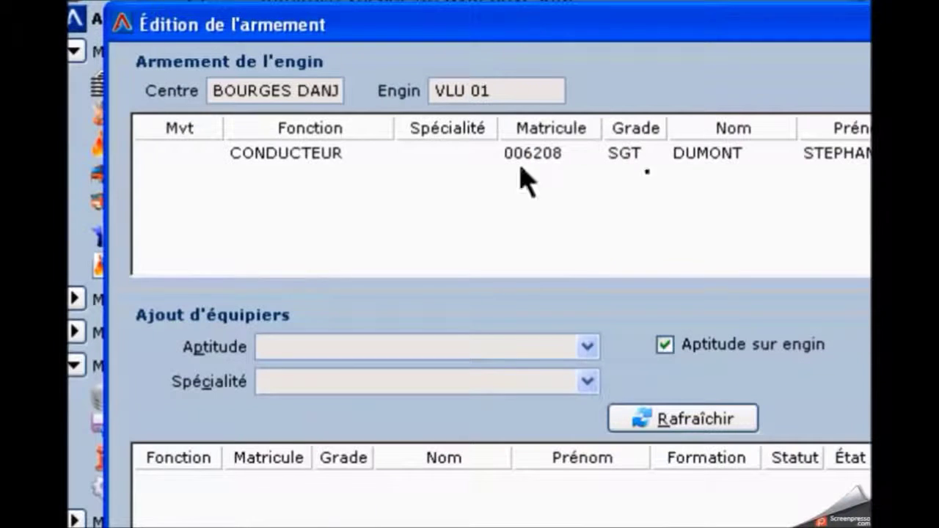
pyautogui.press('Escape')
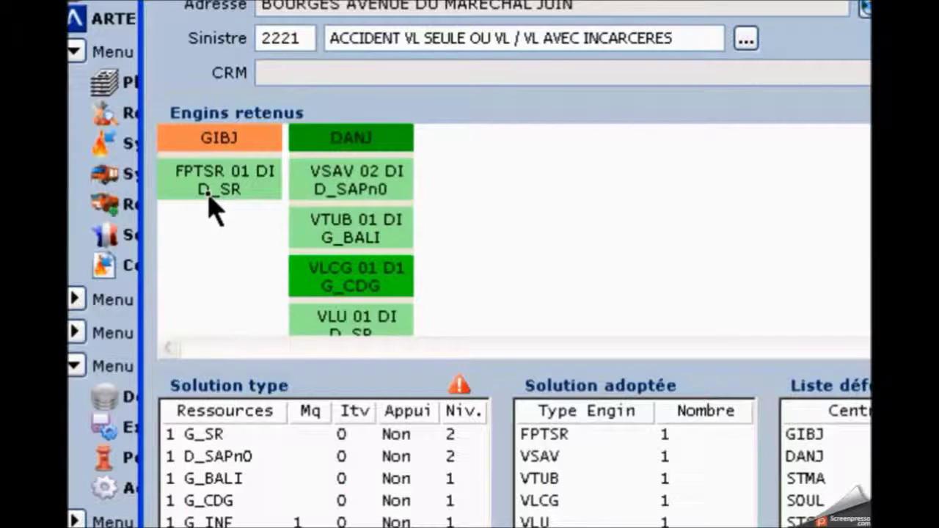
pyautogui.scroll(-1, 482, 330)
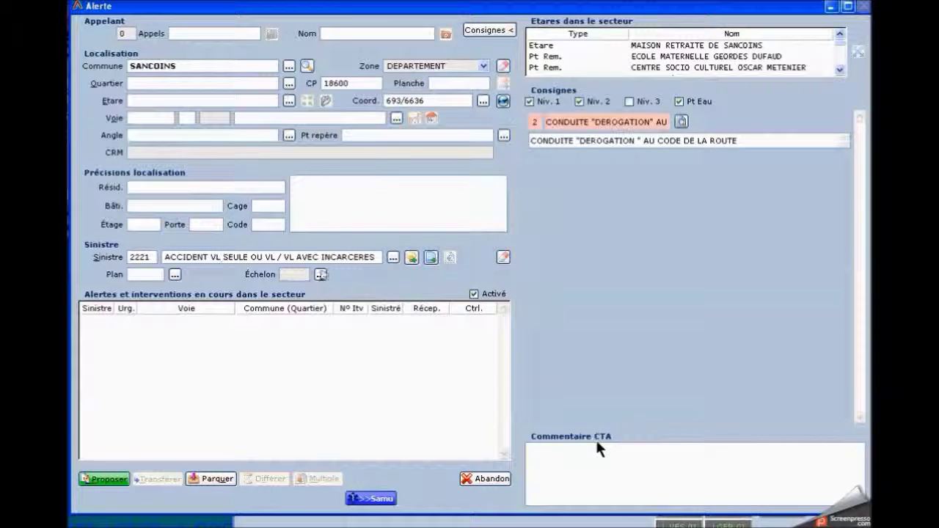
# - Propose the engines for the SANCOINS accident alert with trapped victims (2221) and open the crew of SANO's VSR 01
pyautogui.doubleClick(317, 257)
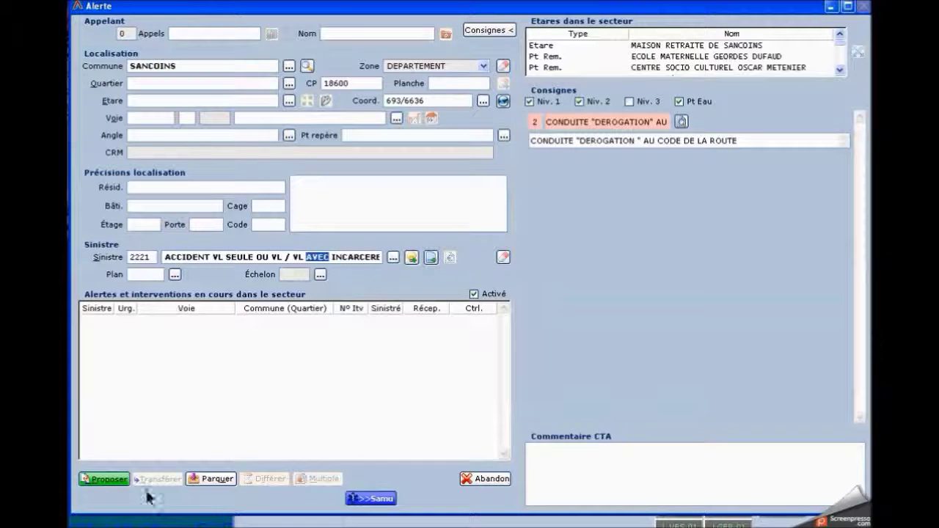
pyautogui.click(128, 481)
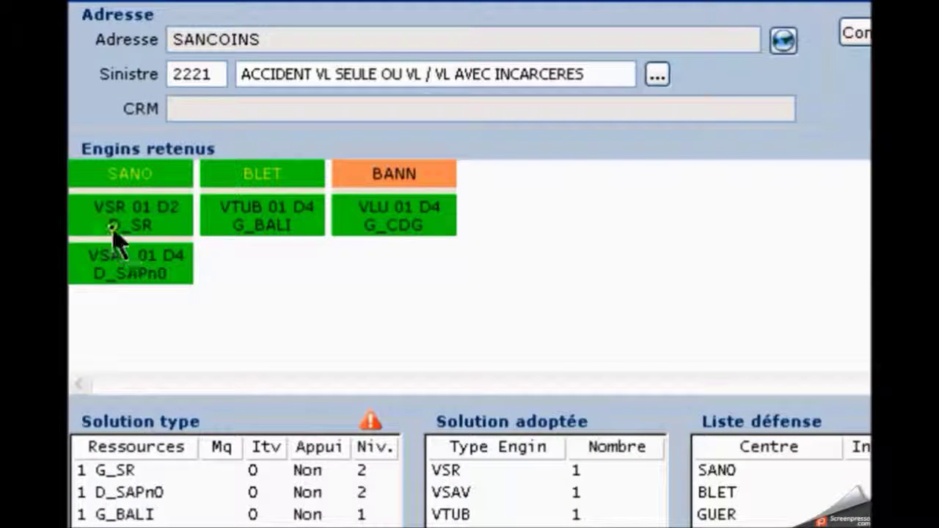
pyautogui.rightClick(163, 214)
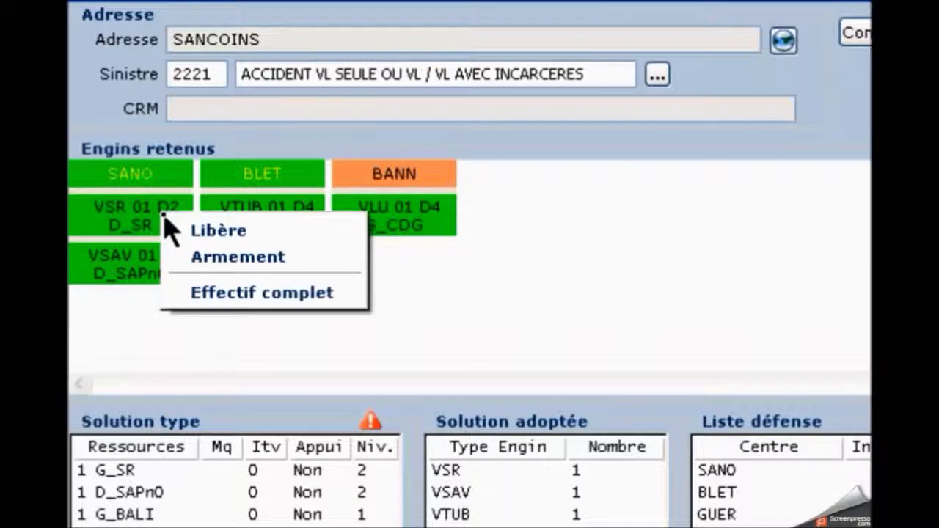
pyautogui.click(234, 256)
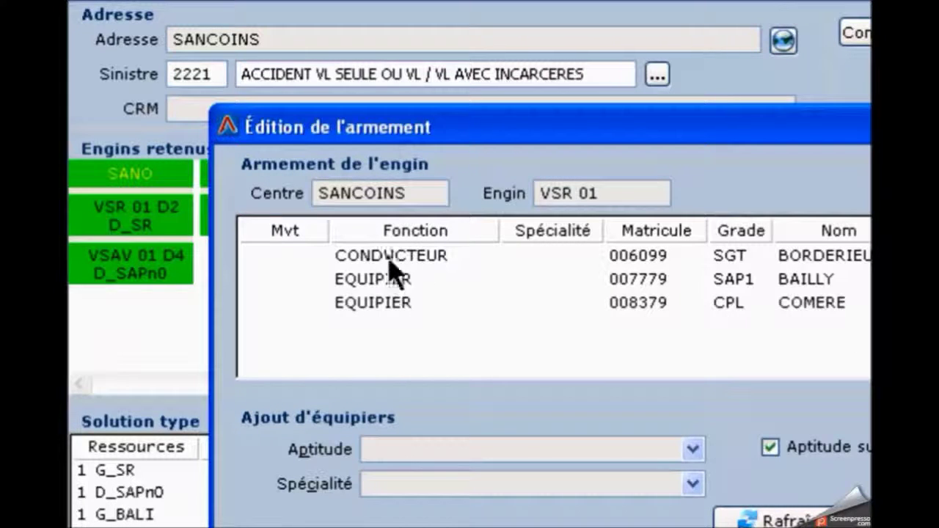
# - Close the crew of SANO's VSR 01 and check the crew of BLET's VTUB 01 for the SANCOINS alert
pyautogui.press('Escape')
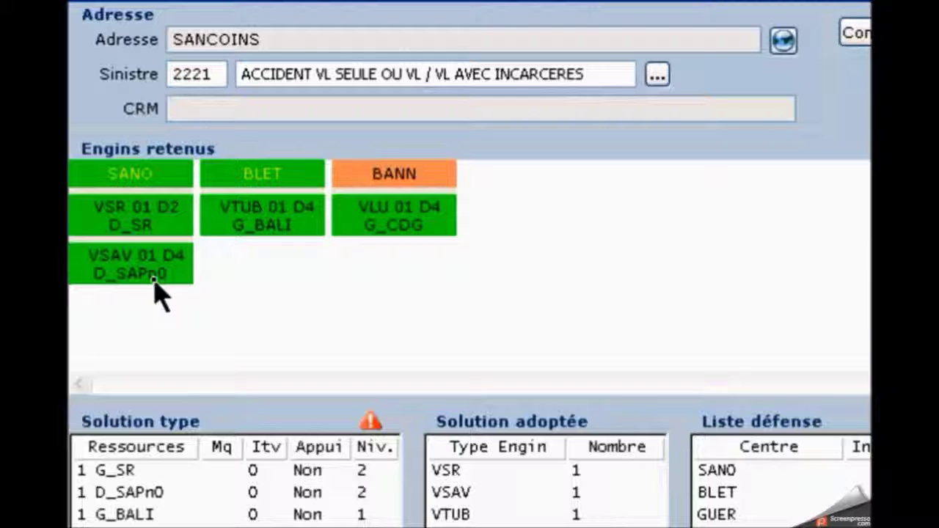
pyautogui.rightClick(285, 227)
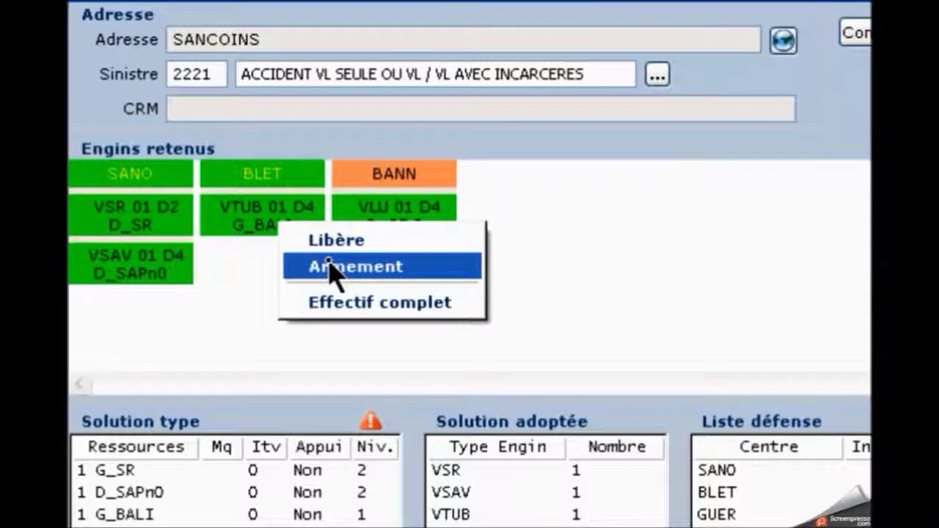
pyautogui.click(329, 266)
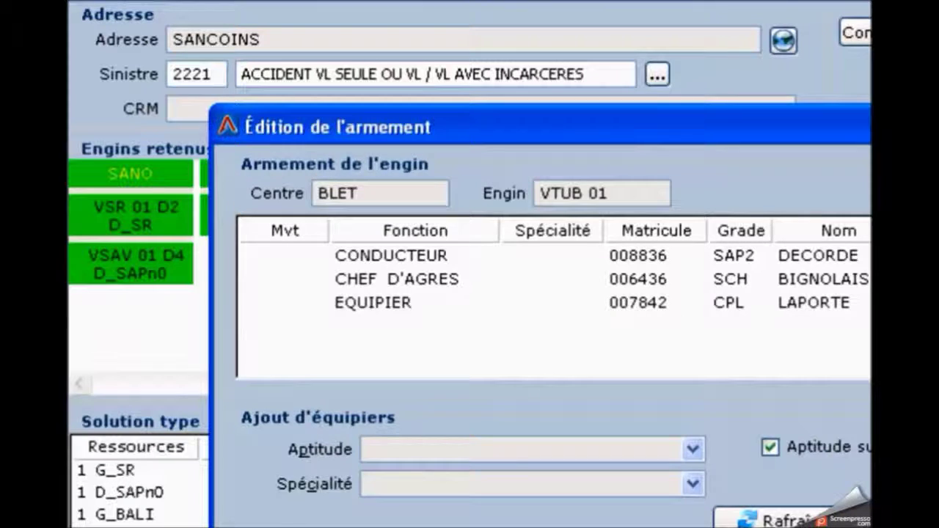
pyautogui.press('Escape')
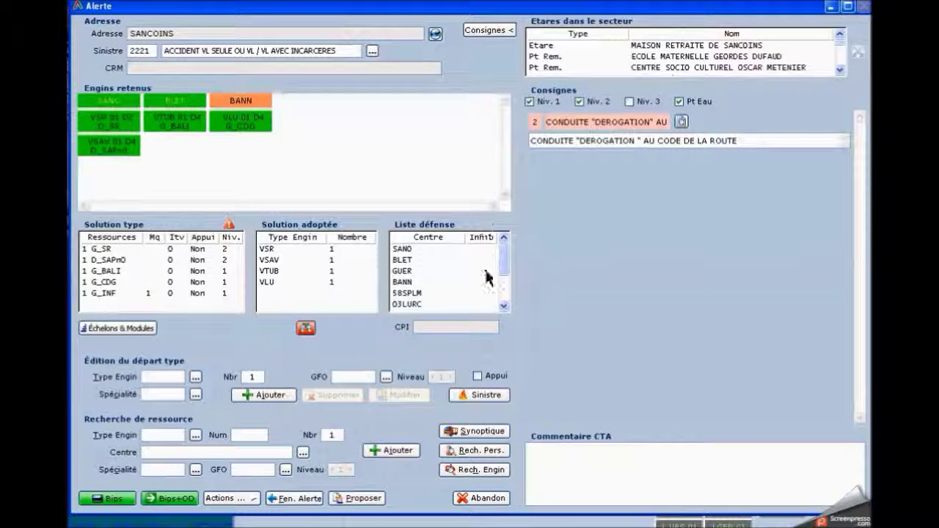
# - Examine the full defence list of centres for the SANCOINS accident alert alongside the retained engines
pyautogui.click(507, 307)
pyautogui.click(507, 308)
pyautogui.click(507, 307)
pyautogui.click(507, 308)
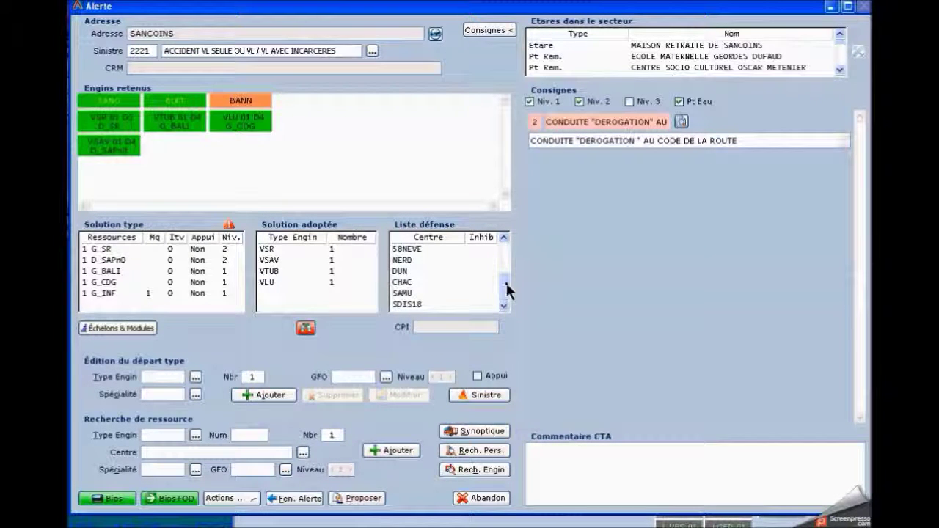
pyautogui.click(505, 250)
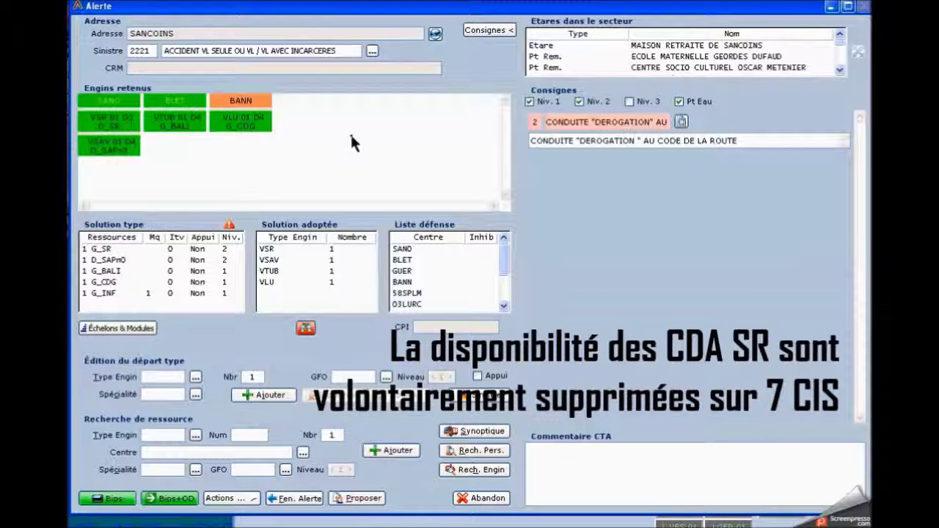
pyautogui.click(502, 306)
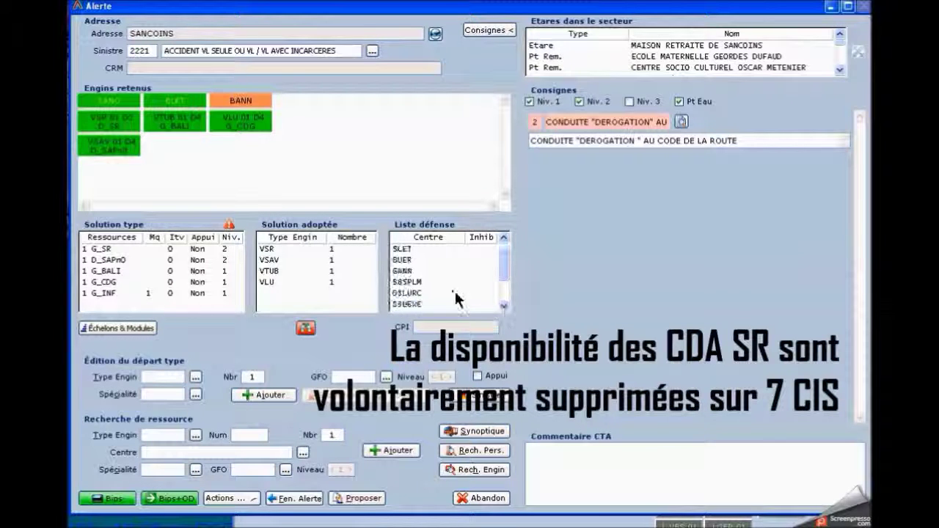
pyautogui.click(413, 303)
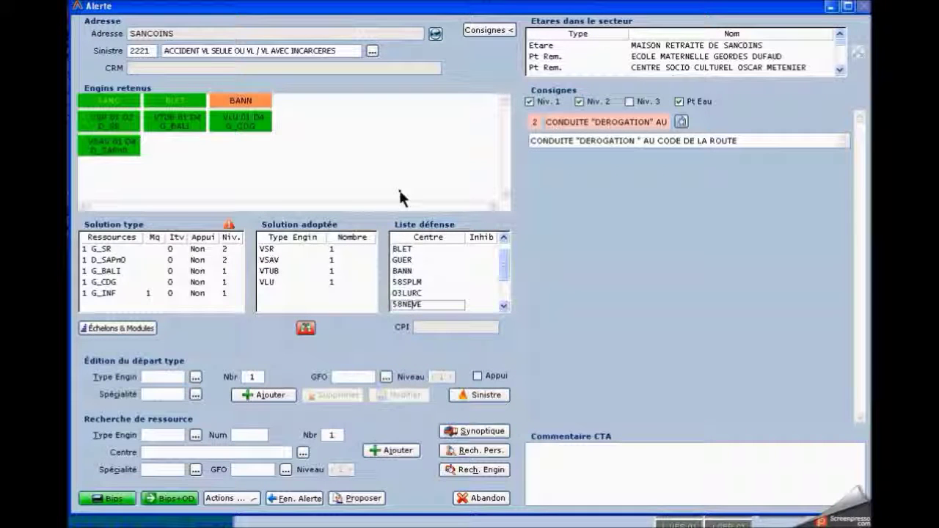
pyautogui.click(503, 237)
pyautogui.click(504, 306)
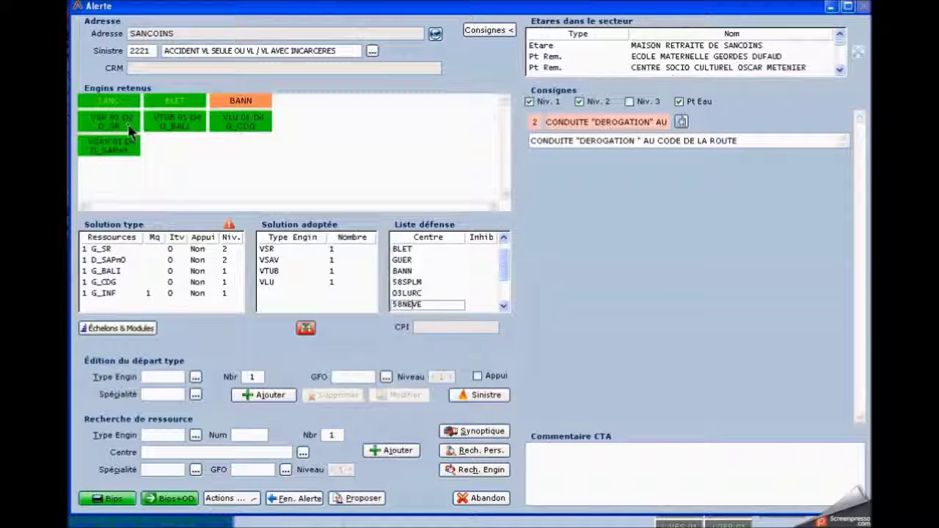
pyautogui.scroll(-2, 502, 300)
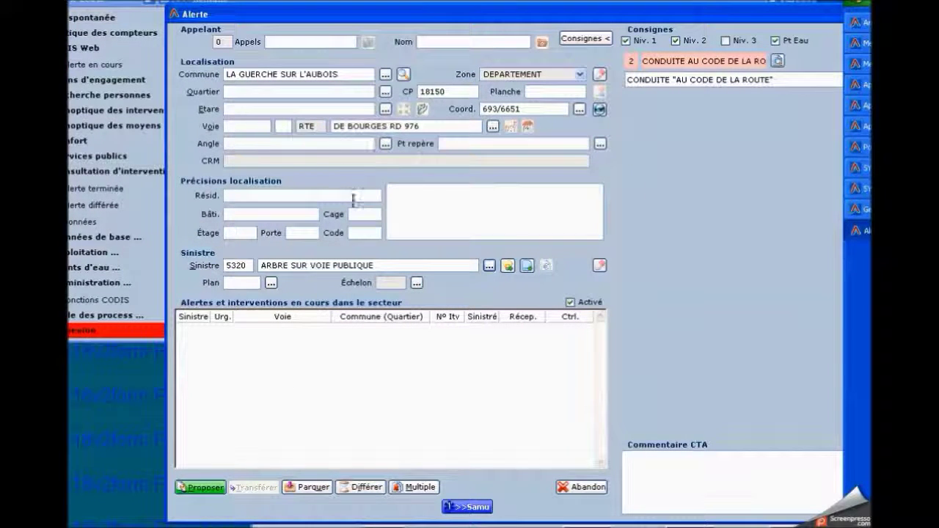
# - Propose the engines for the LA GUERCHE SUR L'AUBOIS tree-on-road alert (5320) and check the crew of GUER's VTUB 01
pyautogui.click(215, 488)
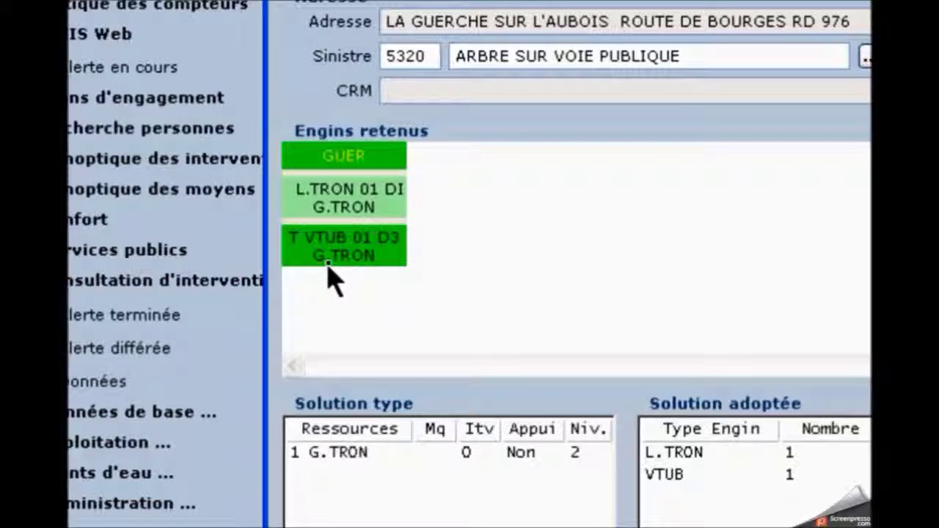
pyautogui.rightClick(400, 258)
pyautogui.click(467, 311)
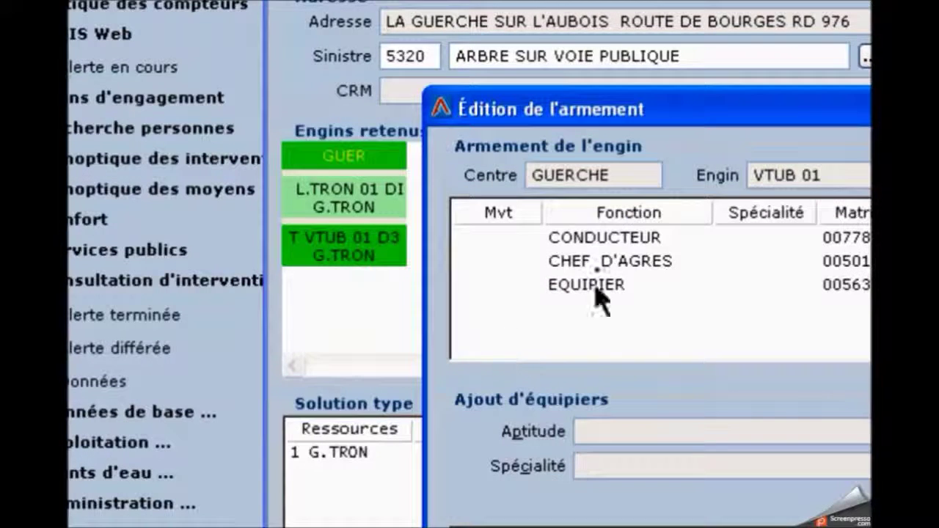
pyautogui.moveTo(691, 109); pyautogui.dragTo(501, 96)
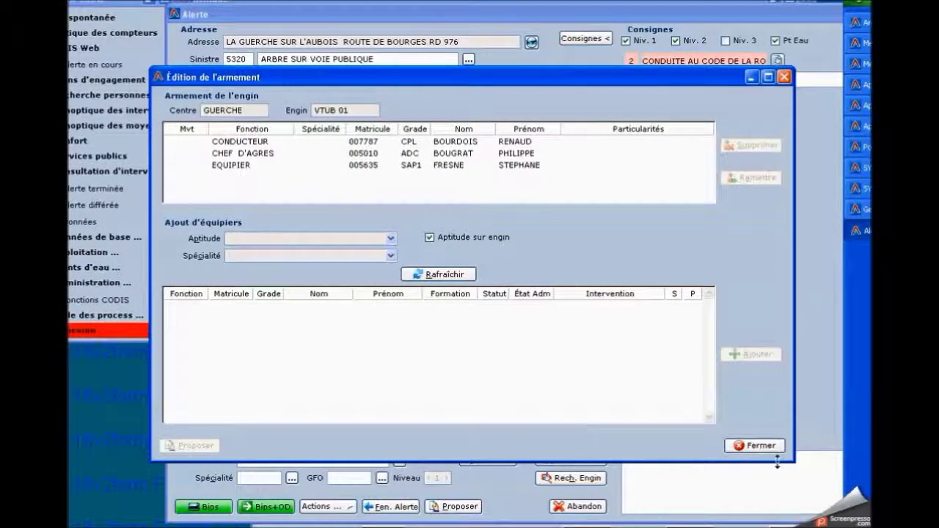
pyautogui.click(770, 448)
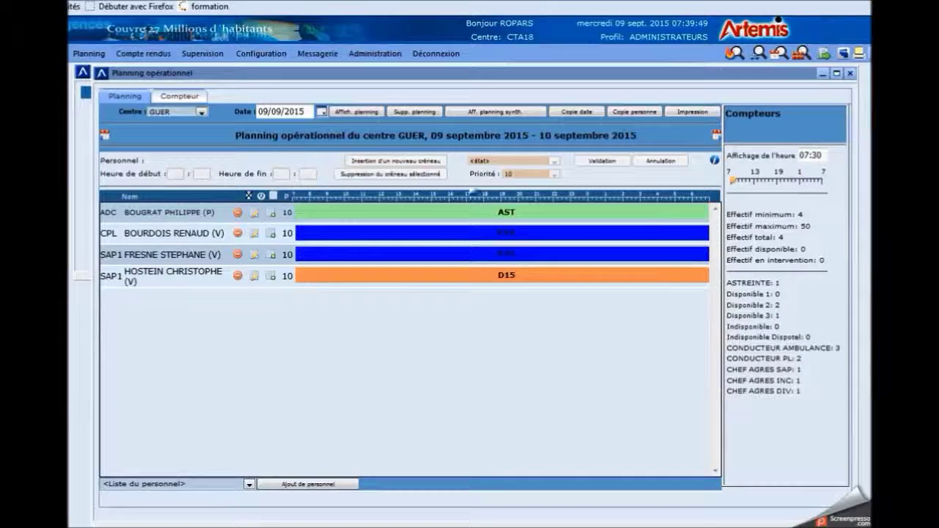
# - Remove the ADC on AST from GUER's 09/09/2015 operational planning and propose the engines for the 5320 alert again
pyautogui.click(237, 212)
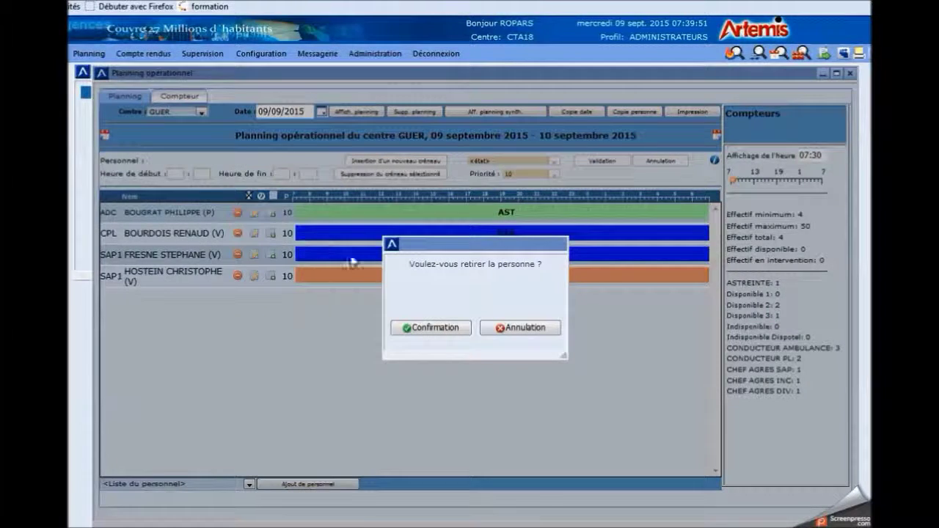
pyautogui.click(429, 330)
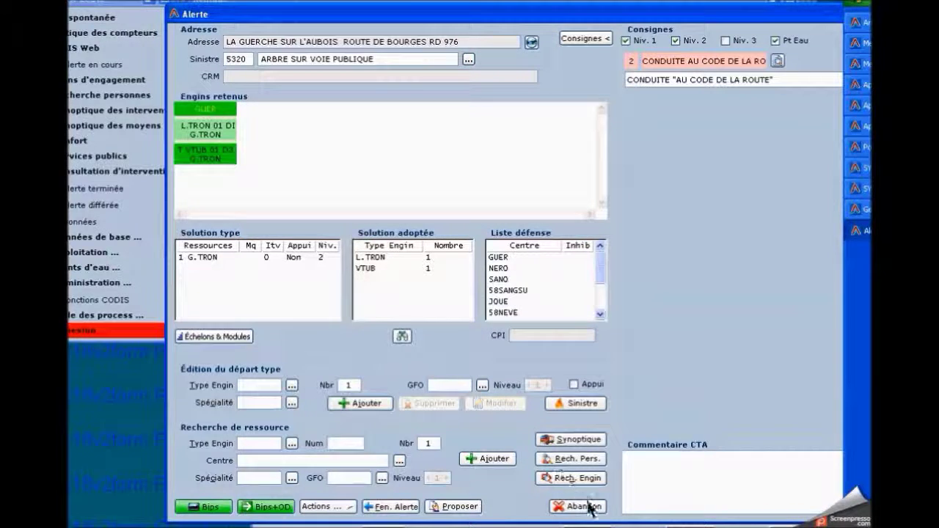
pyautogui.click(591, 506)
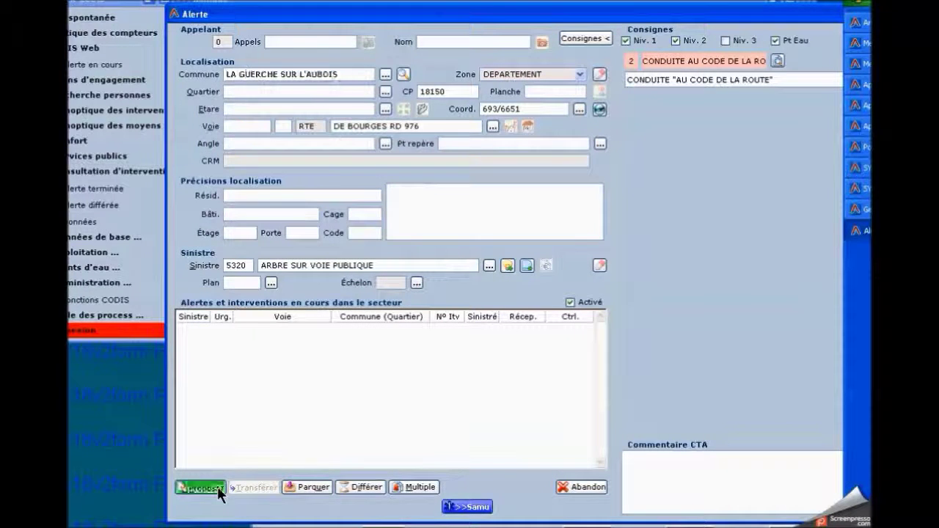
pyautogui.click(218, 490)
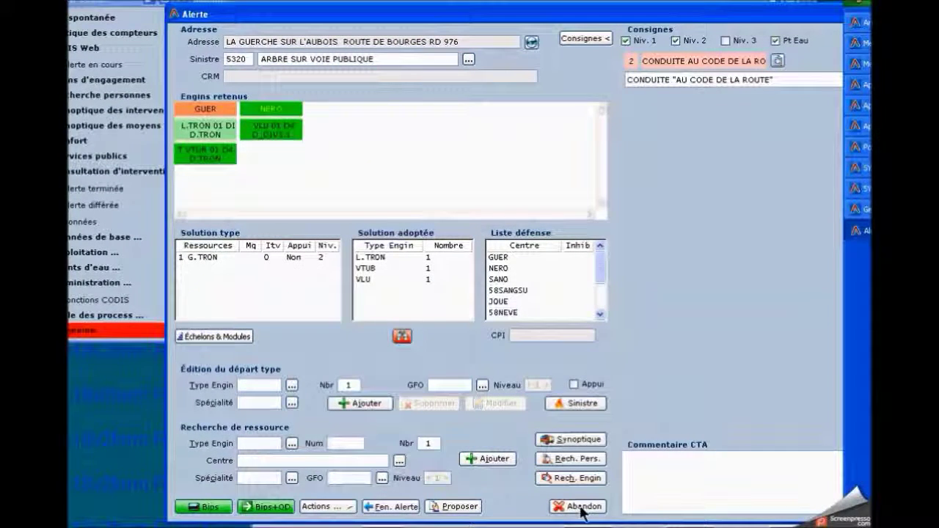
# - Return to the LA GUERCHE alert and replace its incident with DESTRUCTION D'INSECTES URGENTE (5110) by searching for DINS
pyautogui.click(581, 508)
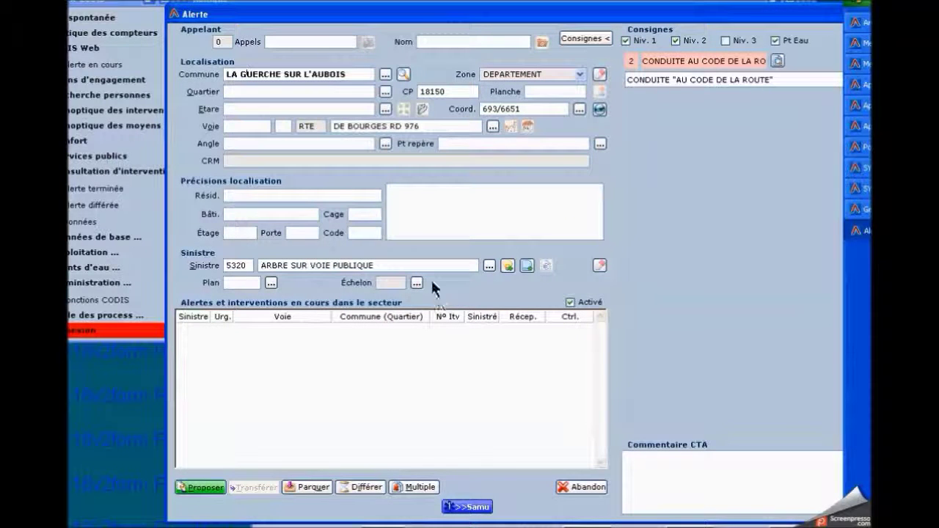
pyautogui.click(419, 266)
pyautogui.press('BackSpace')
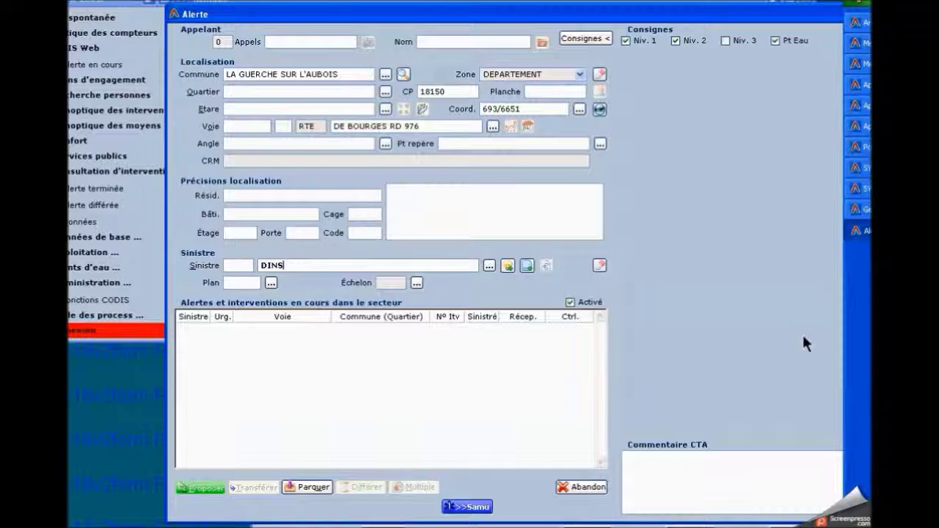
pyautogui.click(488, 267)
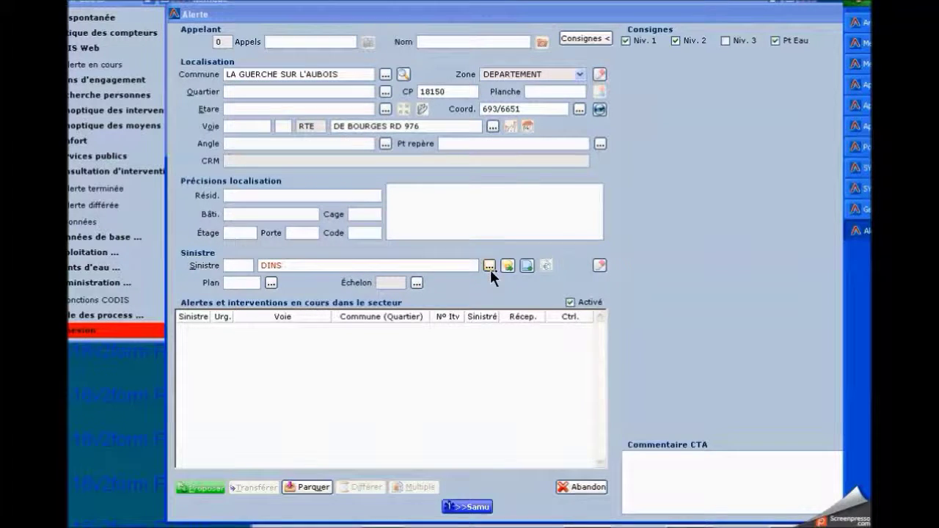
pyautogui.doubleClick(532, 188)
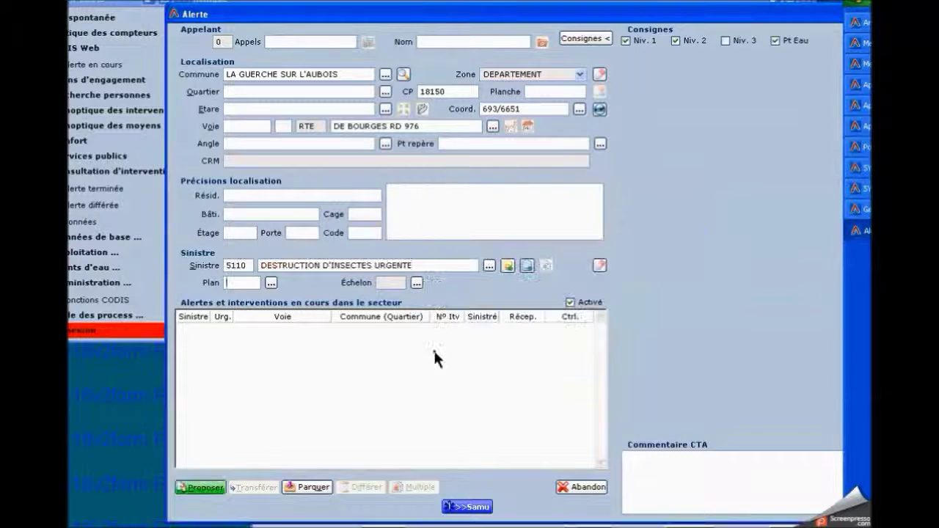
# - Propose the engines for the urgent insect destruction alert (5110) and check the crew of GUER's VTUB 01
pyautogui.click(220, 487)
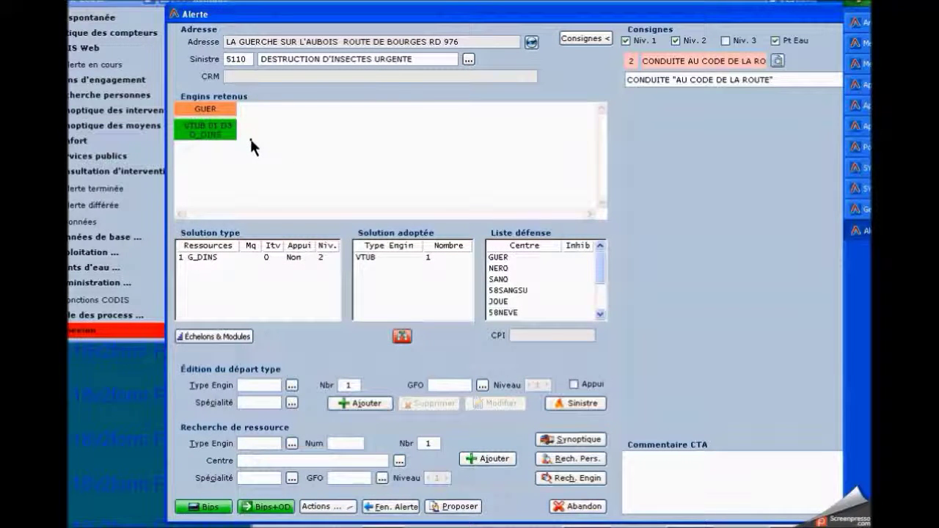
pyautogui.rightClick(230, 133)
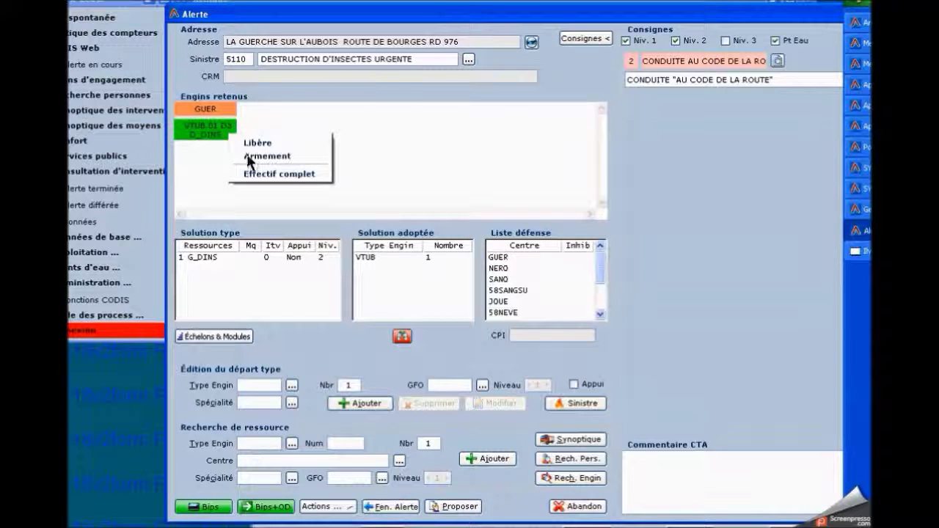
pyautogui.click(254, 156)
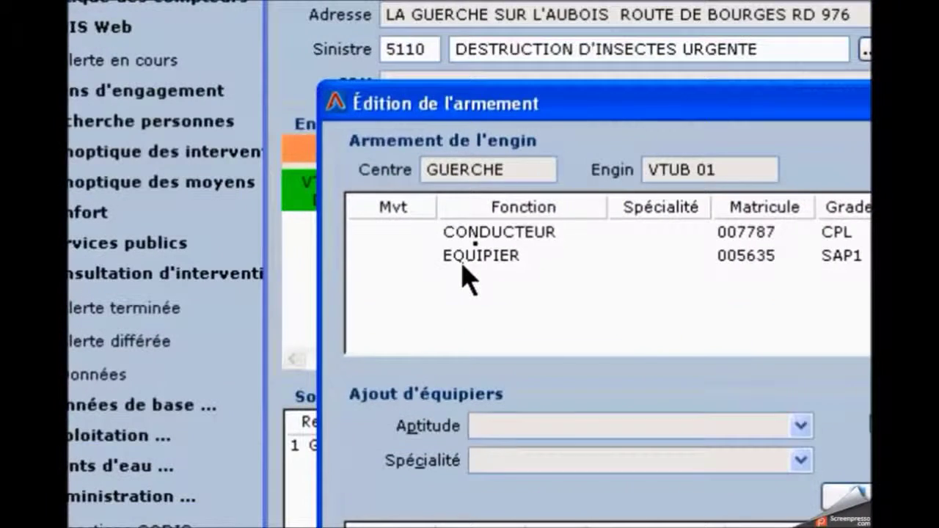
pyautogui.moveTo(593, 109); pyautogui.dragTo(537, 110)
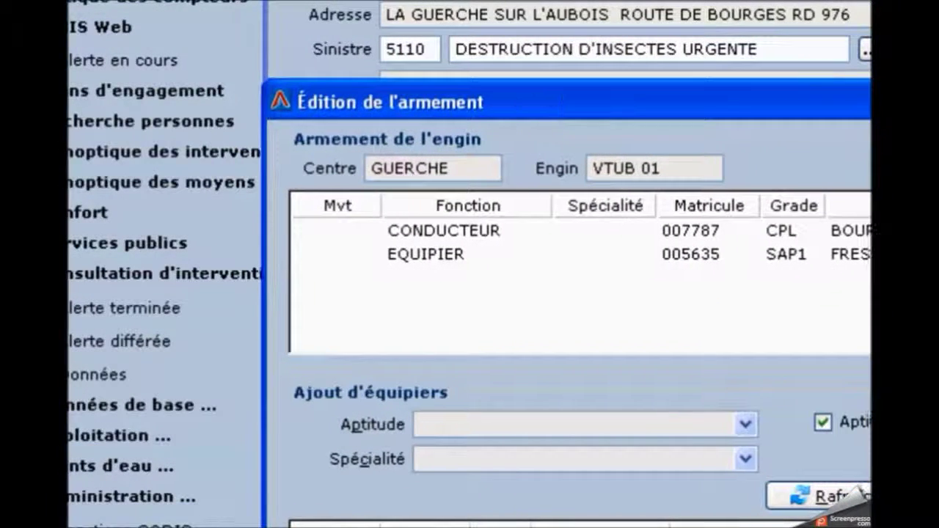
pyautogui.press('Return')
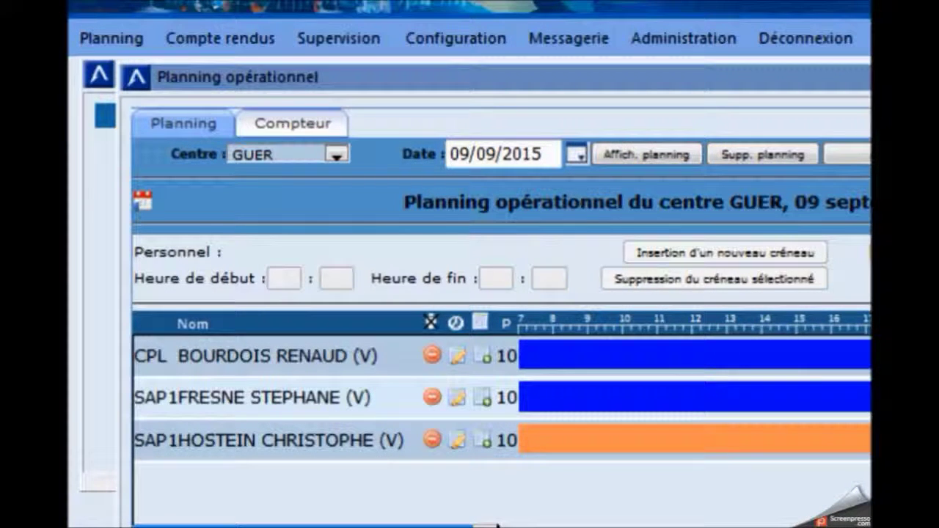
# - Add the removed ADC back to the GUER centre's operational planning for 09/09/2015
pyautogui.click(403, 444)
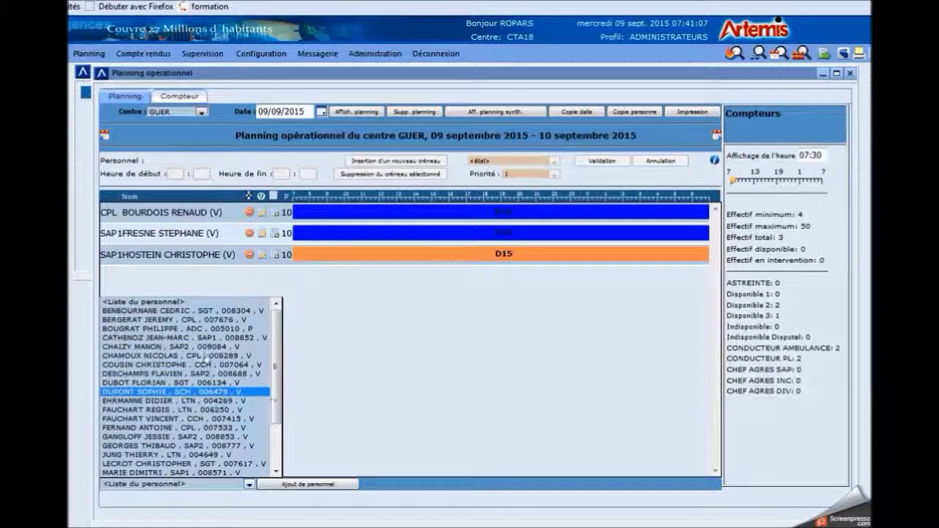
pyautogui.click(168, 329)
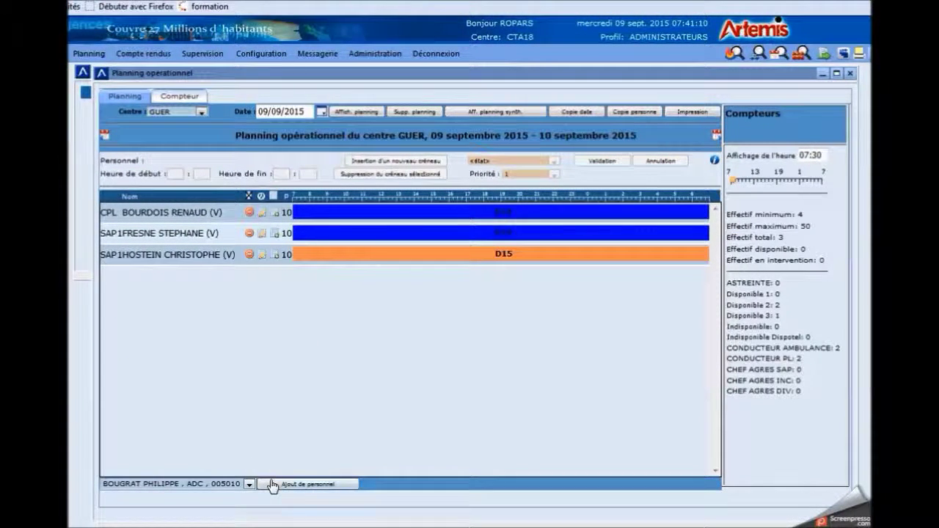
pyautogui.click(286, 485)
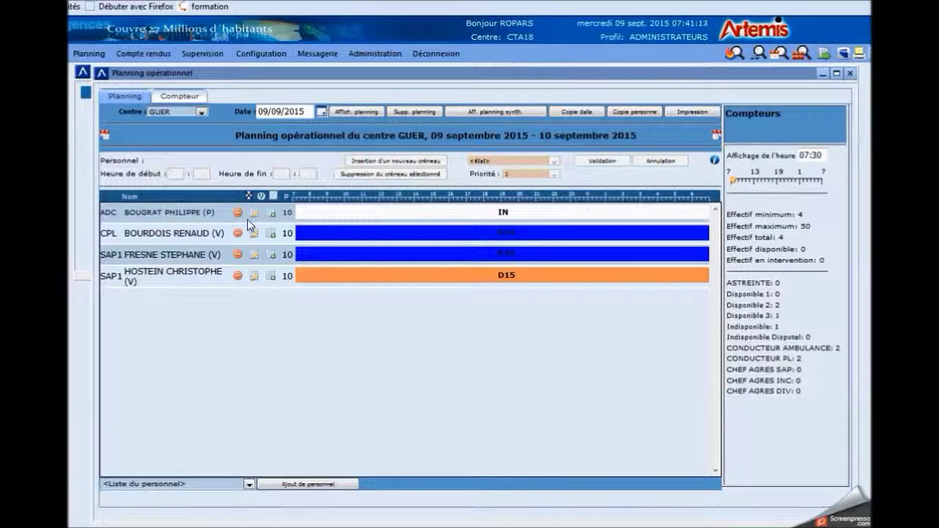
# - Set the ADC's planning slot at GUER to Disponible 3 and validate it
pyautogui.click(247, 219)
pyautogui.click(316, 216)
pyautogui.click(513, 164)
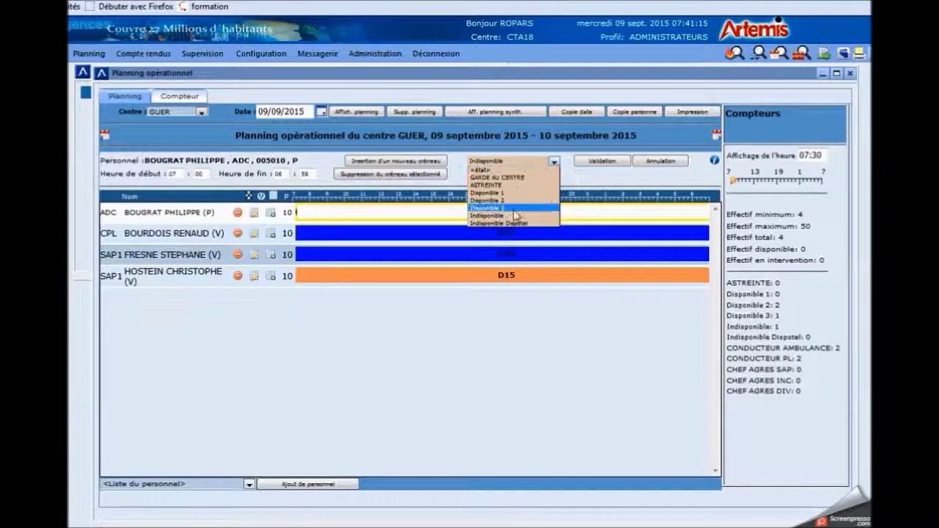
pyautogui.click(487, 208)
pyautogui.click(585, 163)
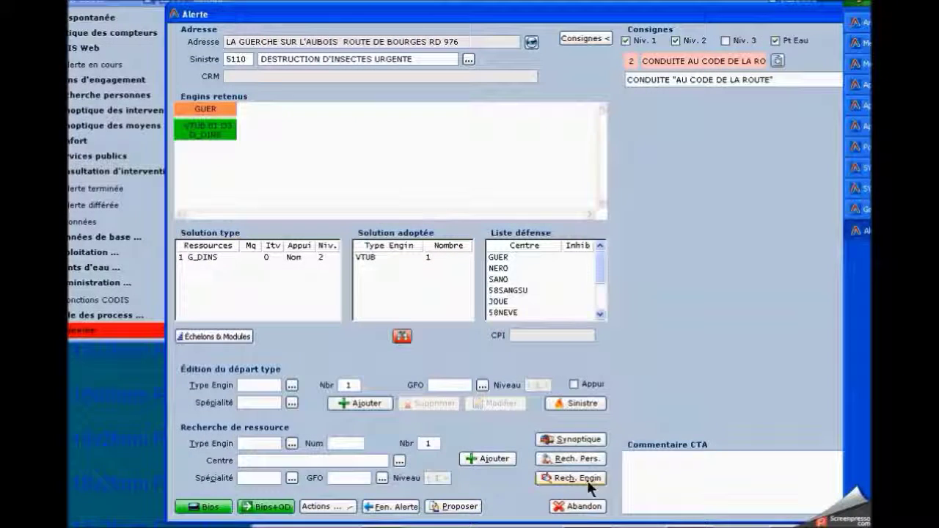
# - Propose the engines again for the urgent insect destruction alert and check the crew of GUER's VTUB 01
pyautogui.click(591, 508)
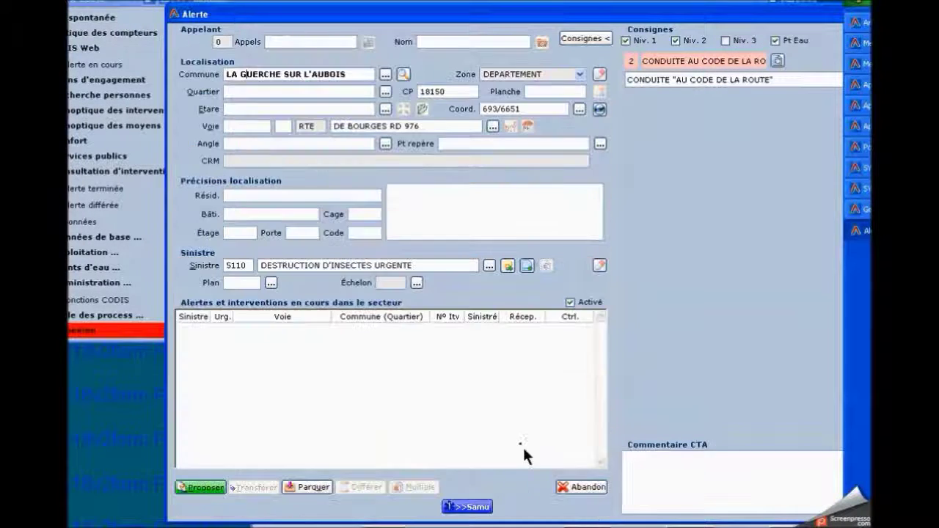
pyautogui.click(206, 490)
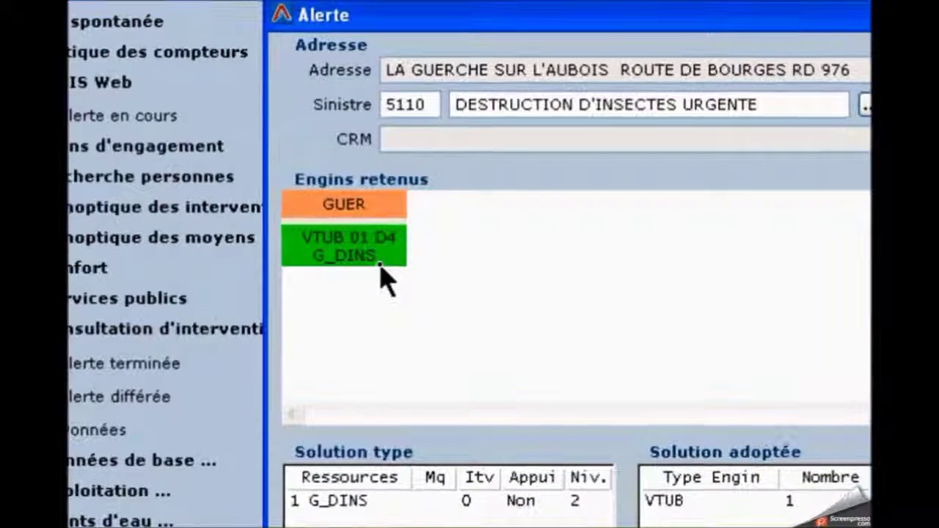
pyautogui.rightClick(379, 273)
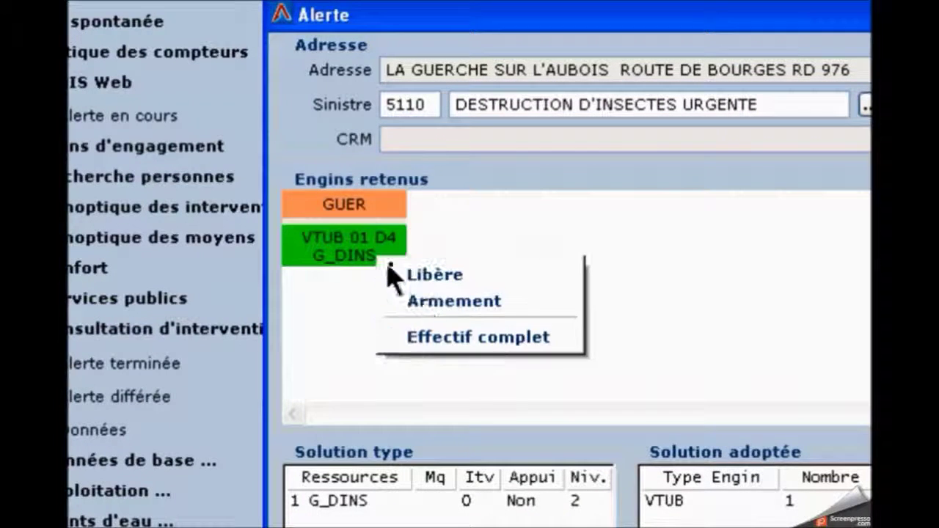
pyautogui.click(433, 304)
pyautogui.moveTo(712, 160); pyautogui.dragTo(532, 108)
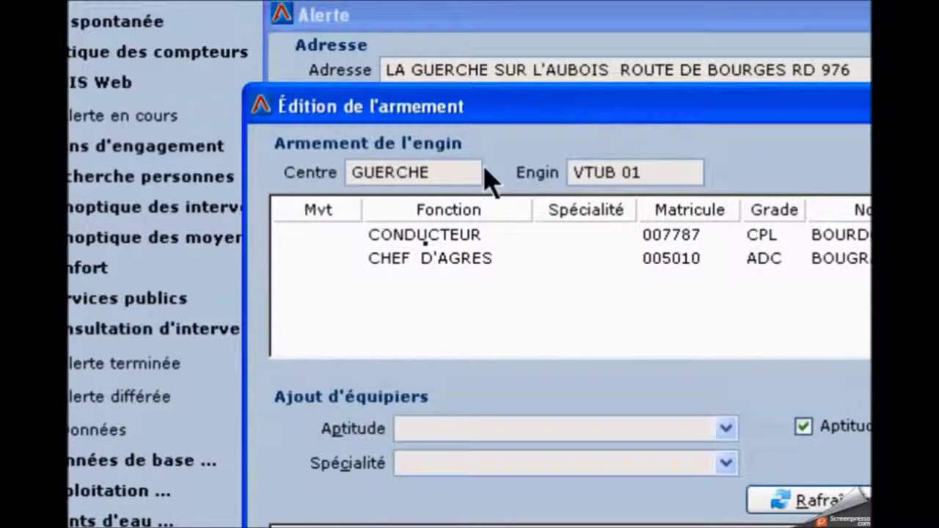
pyautogui.press('Escape')
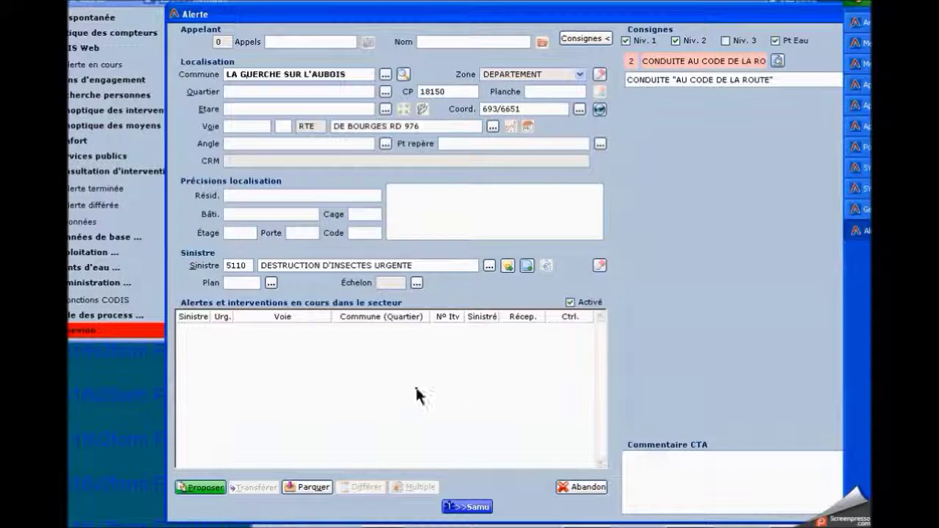
# - Replace the LA GUERCHE alert's incident with OUVERTURE DE PORTE SANS URGENCE (5430) by searching for OUVERT
pyautogui.moveTo(413, 265); pyautogui.dragTo(201, 264)
pyautogui.write('E')
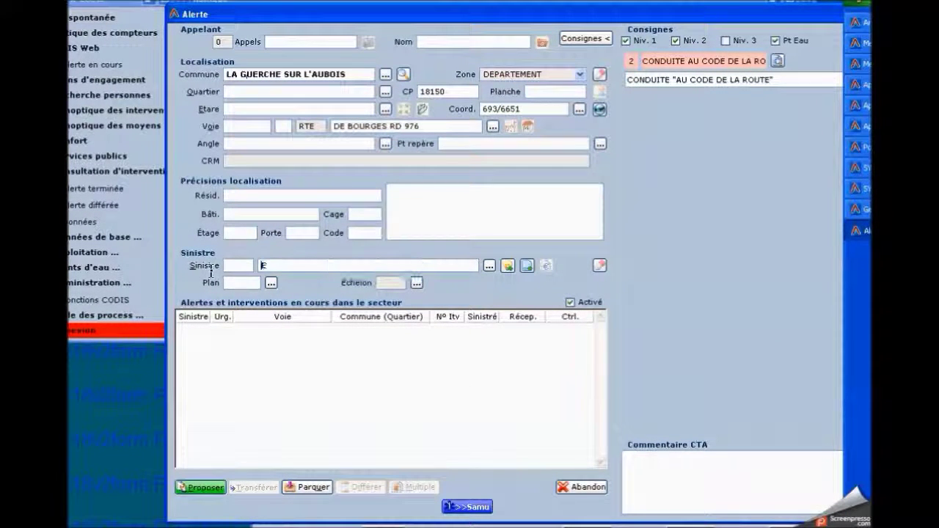
pyautogui.press('BackSpace')
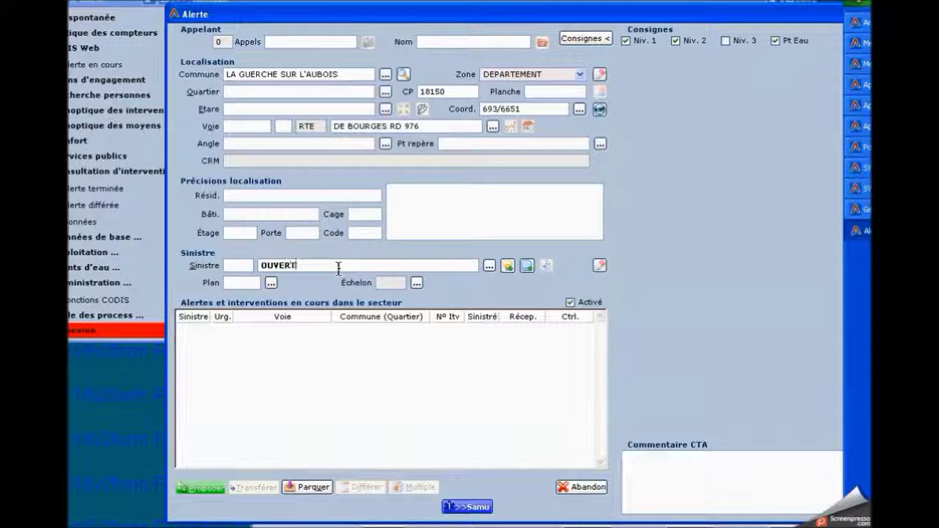
pyautogui.click(488, 266)
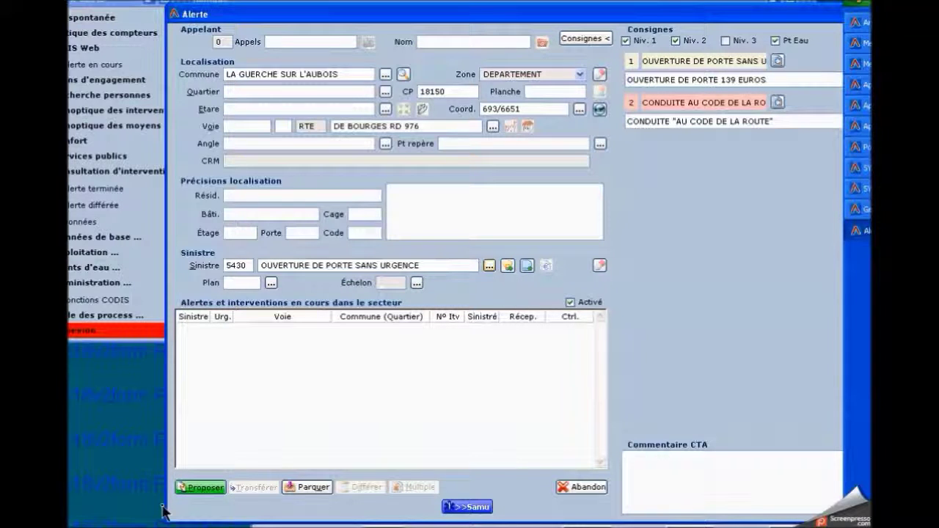
# - Propose the engines for the non-urgent door opening and check the crew of GUER's VTUB 01
pyautogui.click(198, 487)
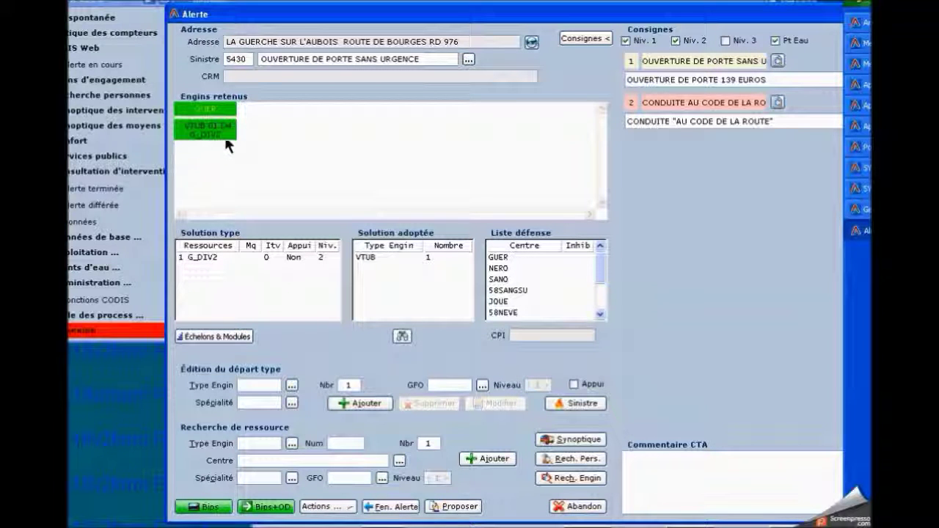
pyautogui.rightClick(226, 145)
pyautogui.click(253, 159)
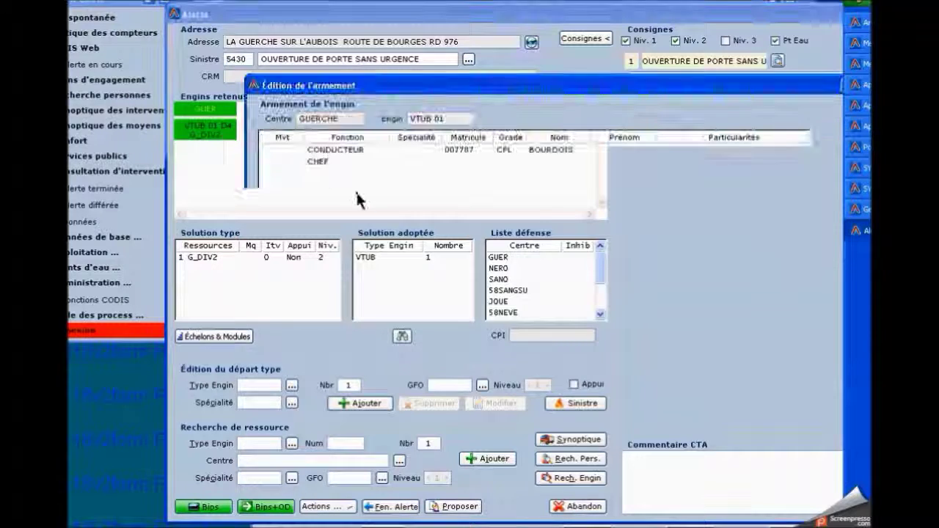
pyautogui.click(813, 454)
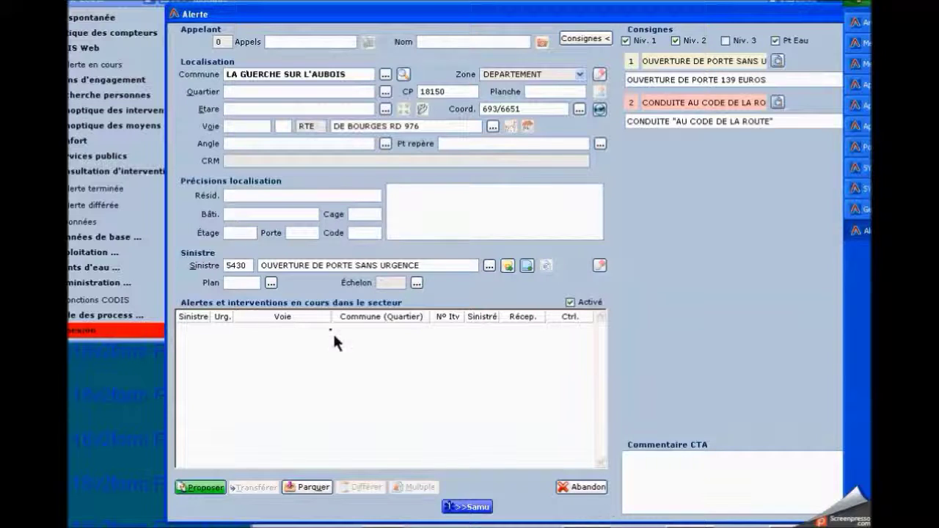
# - Replace the alert's incident with INONDATION (4210)
pyautogui.moveTo(427, 265); pyautogui.dragTo(260, 262)
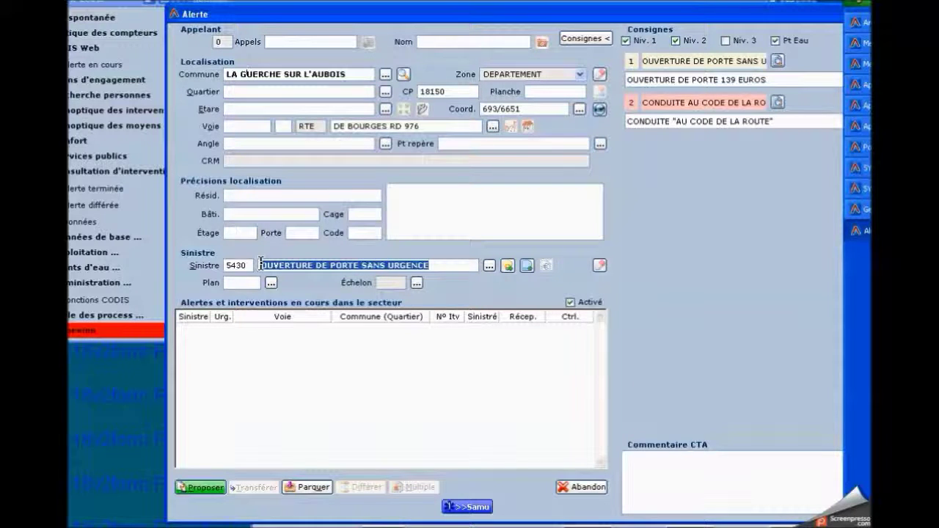
pyautogui.press('BackSpace')
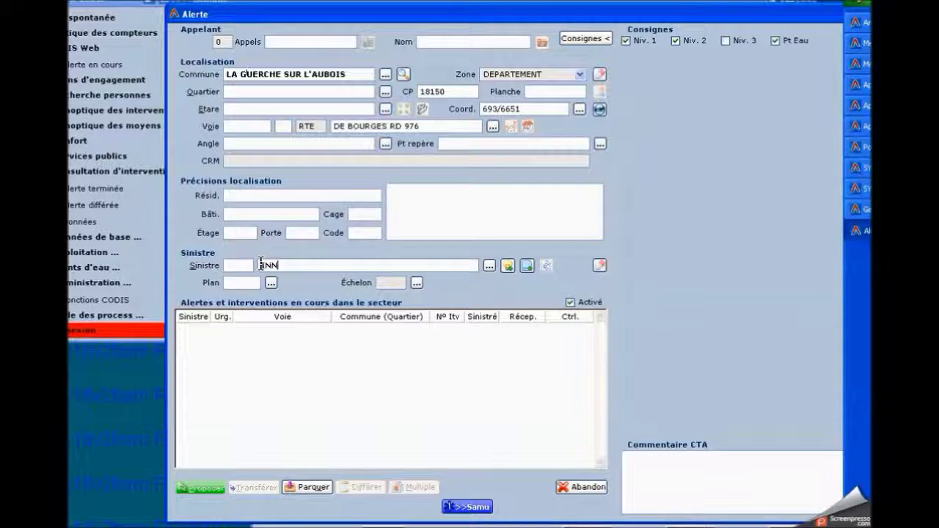
pyautogui.write('INN')
pyautogui.click(486, 264)
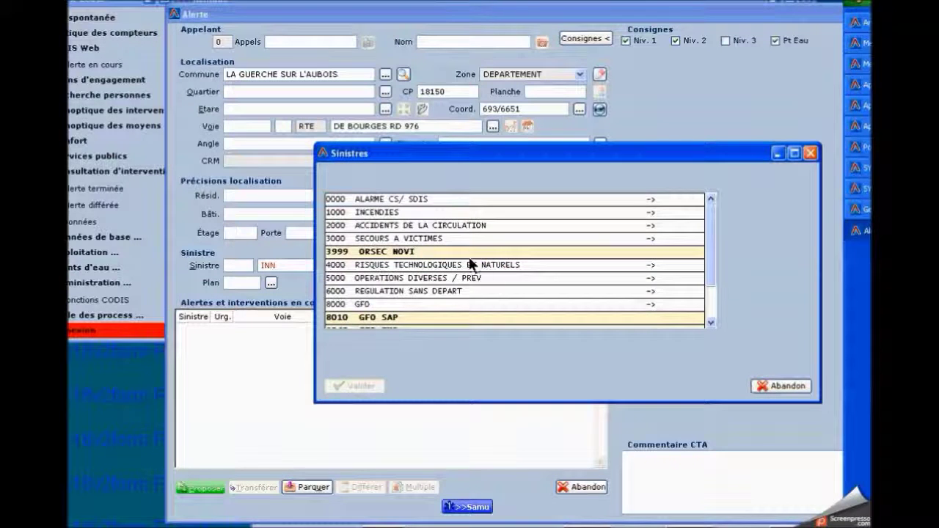
pyautogui.click(797, 391)
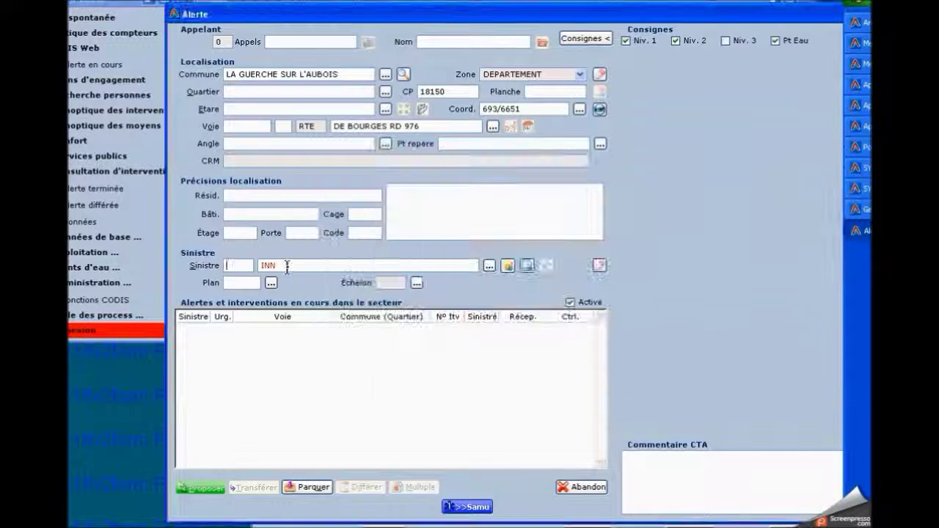
pyautogui.click(489, 265)
# - Propose the engines for the flood alert and check the crew of GUER's VTUB 01
pyautogui.click(180, 490)
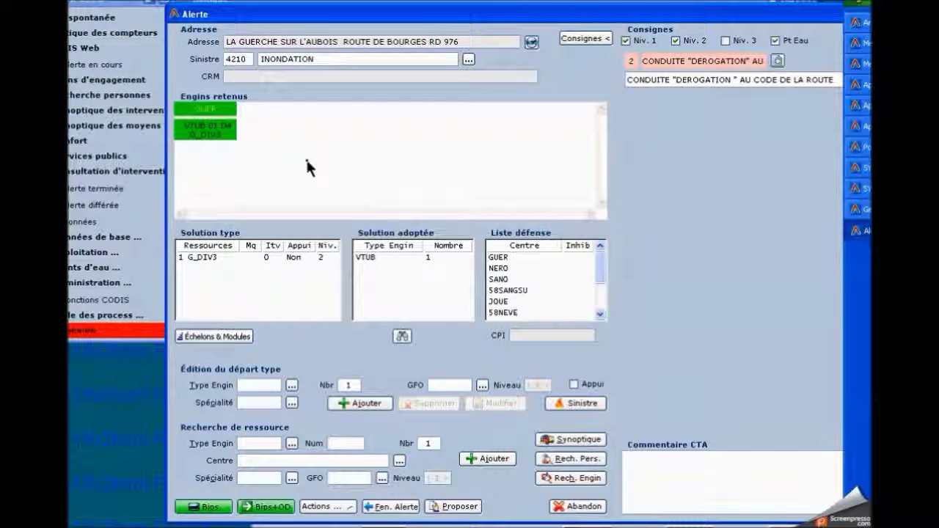
pyautogui.rightClick(208, 139)
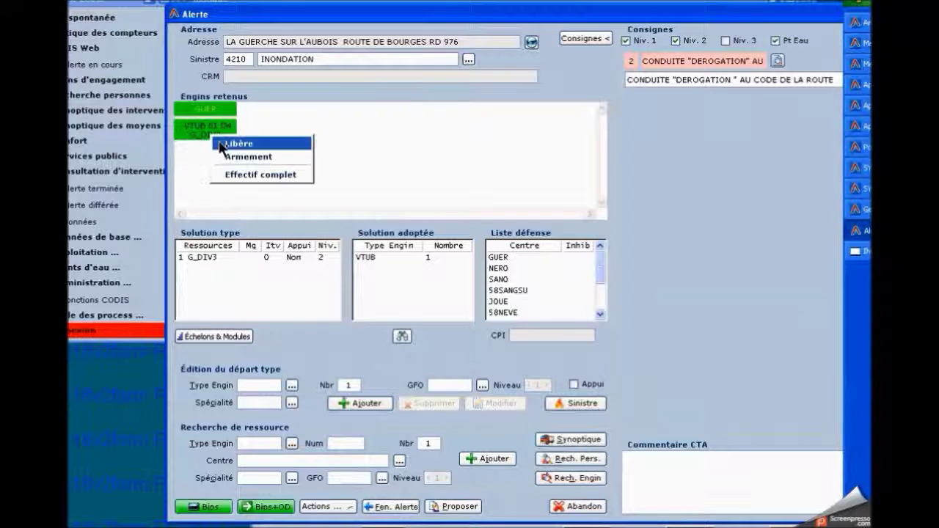
pyautogui.click(242, 153)
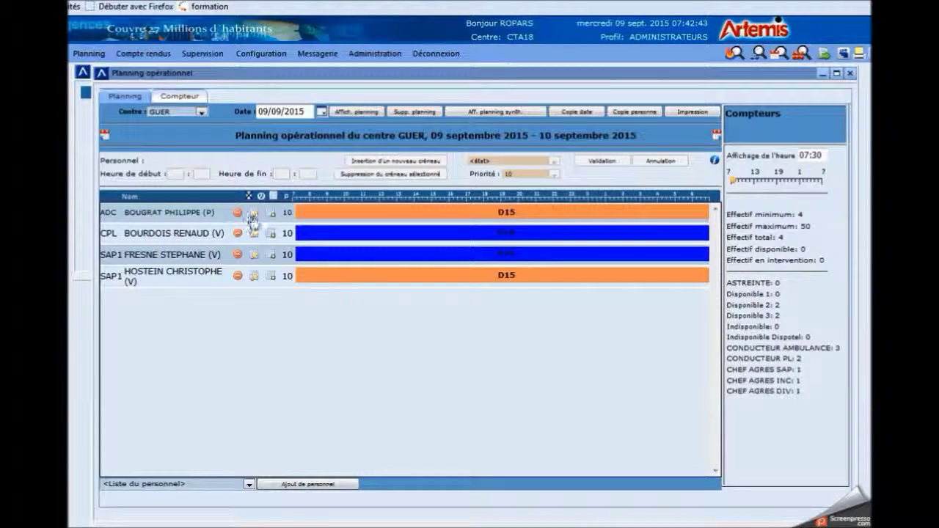
# - Remove the ADC from the GUER centre's operational planning for 09/09/2015 and confirm the removal
pyautogui.click(254, 214)
pyautogui.click(455, 332)
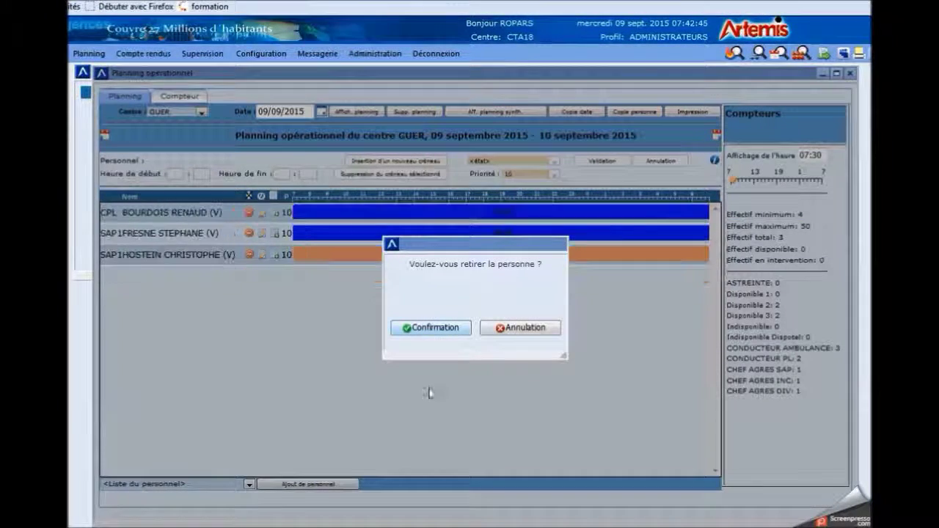
pyautogui.click(463, 331)
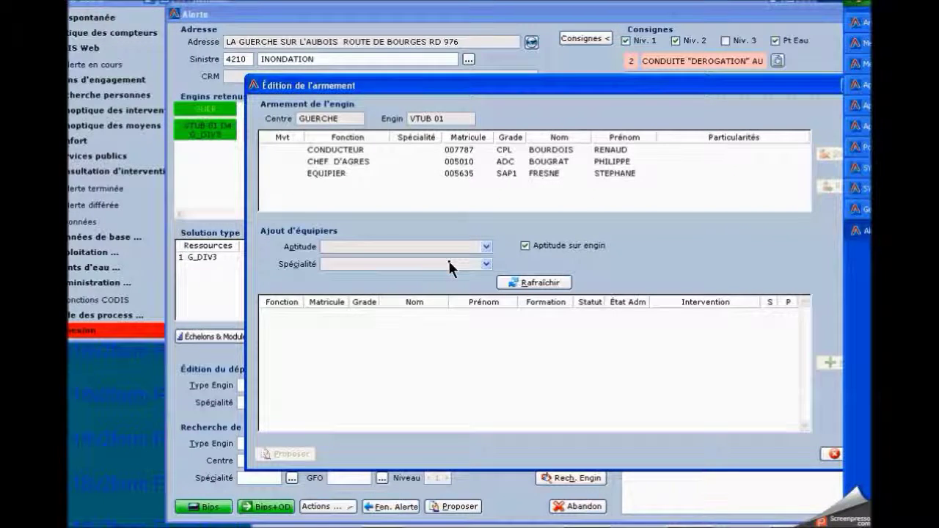
# - Close the VTUB 01 crew view, abandon the current proposal and propose engines again for the INONDATION alert
pyautogui.click(833, 454)
pyautogui.click(585, 510)
pyautogui.click(216, 488)
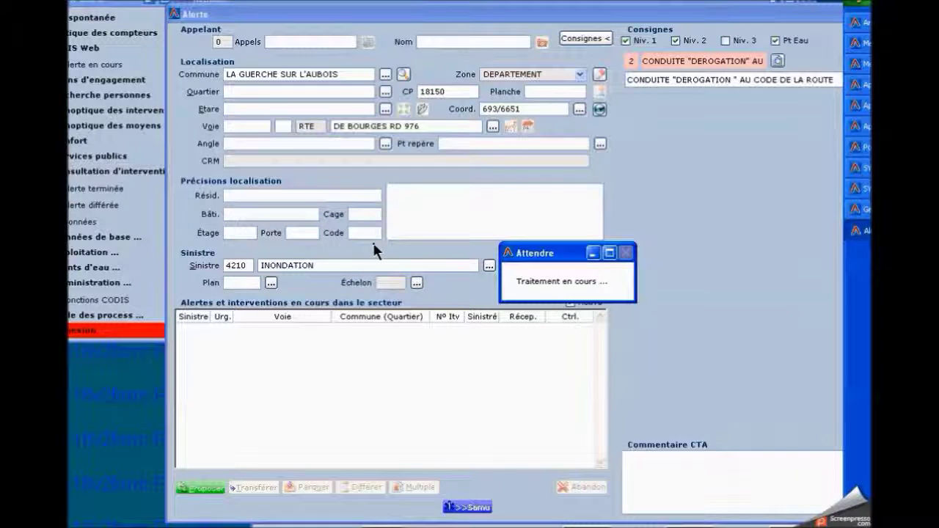